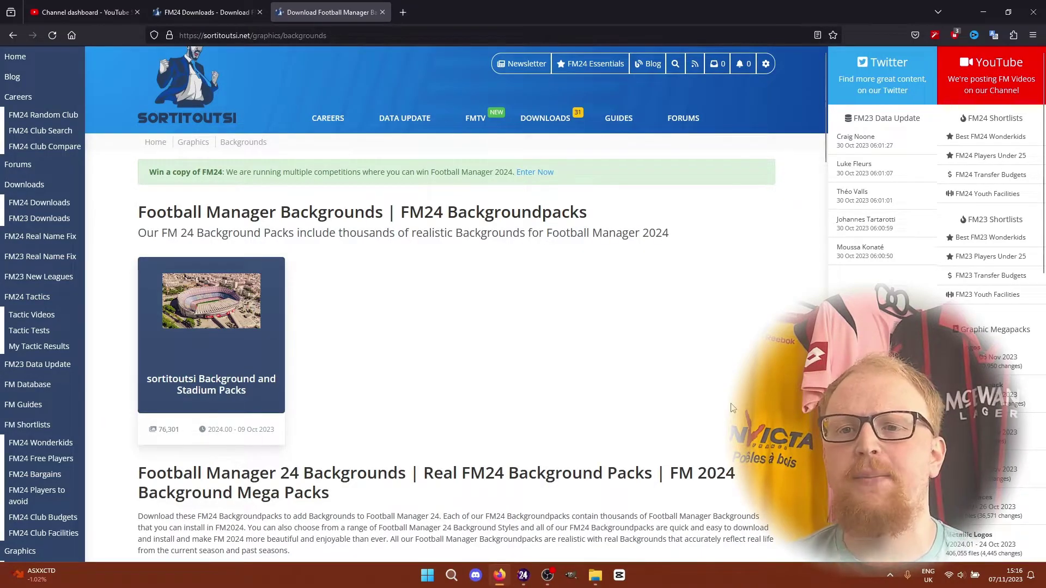
- Open the sortitoutsi Background and Stadium Packs page from the Football Manager backgrounds list
scroll(733, 408, "down", 1)
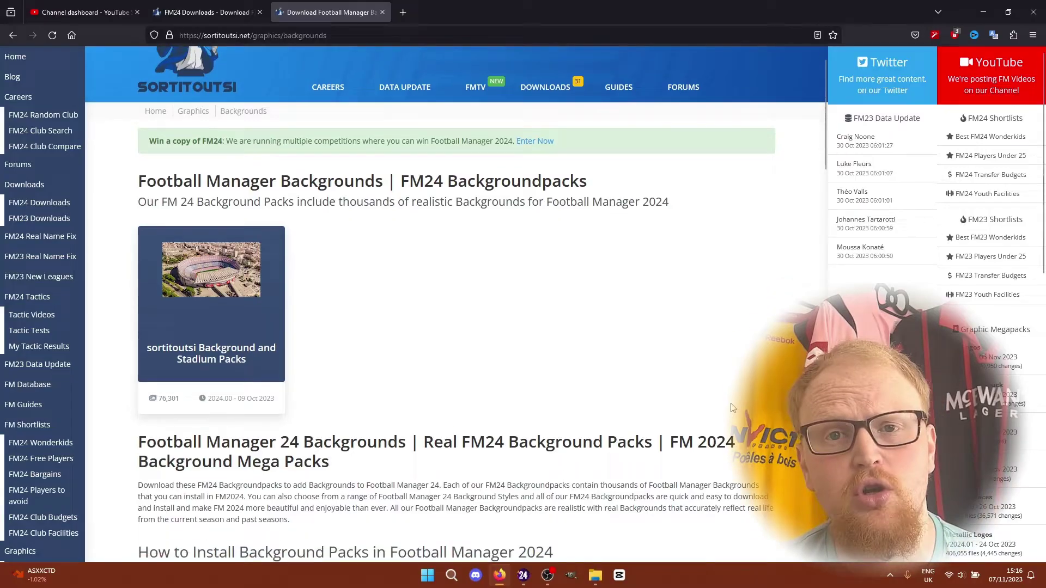
scroll(732, 407, "down", 2)
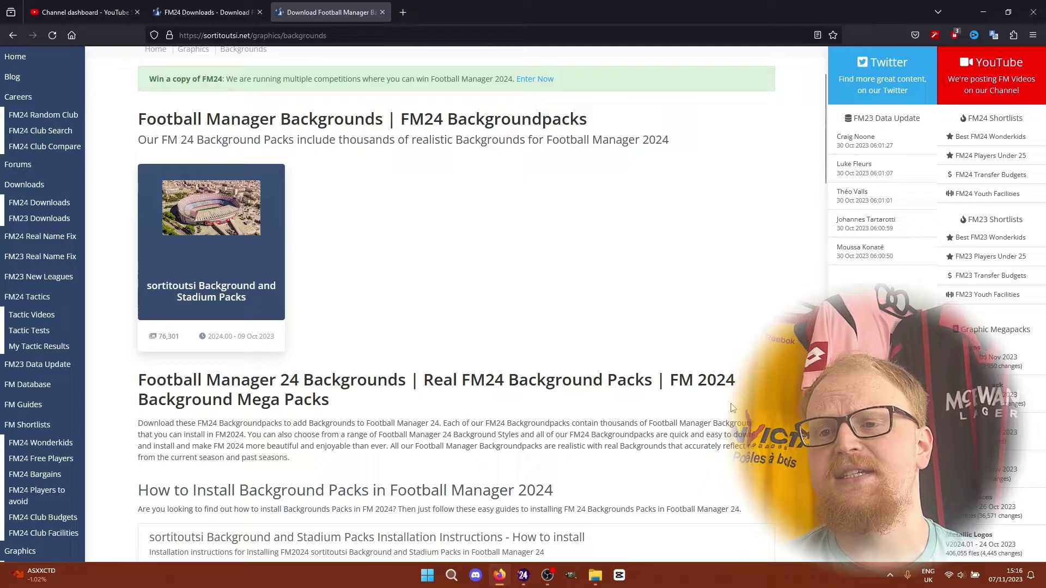
scroll(733, 408, "up", 1)
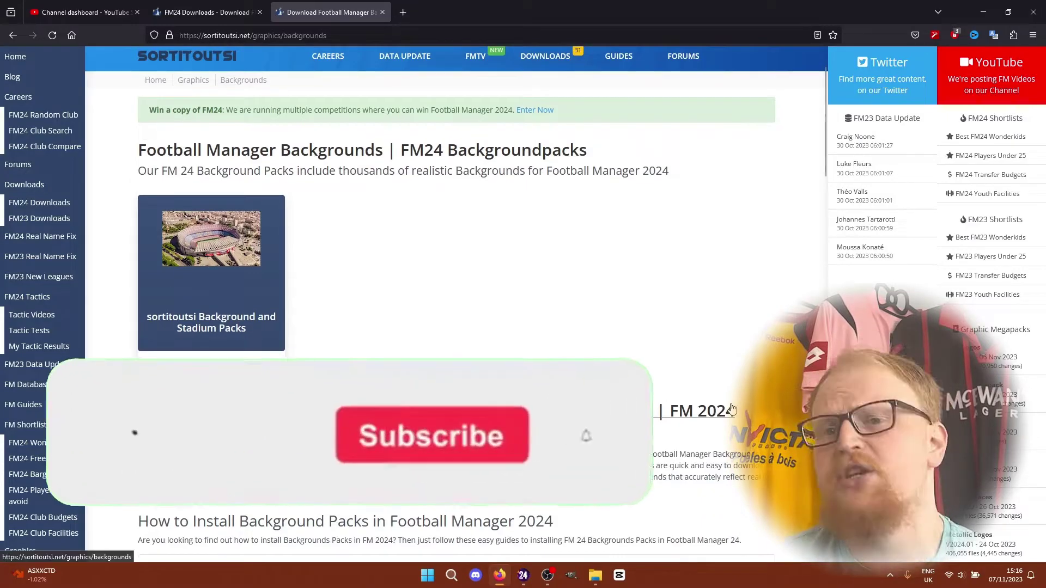
scroll(733, 407, "up", 1)
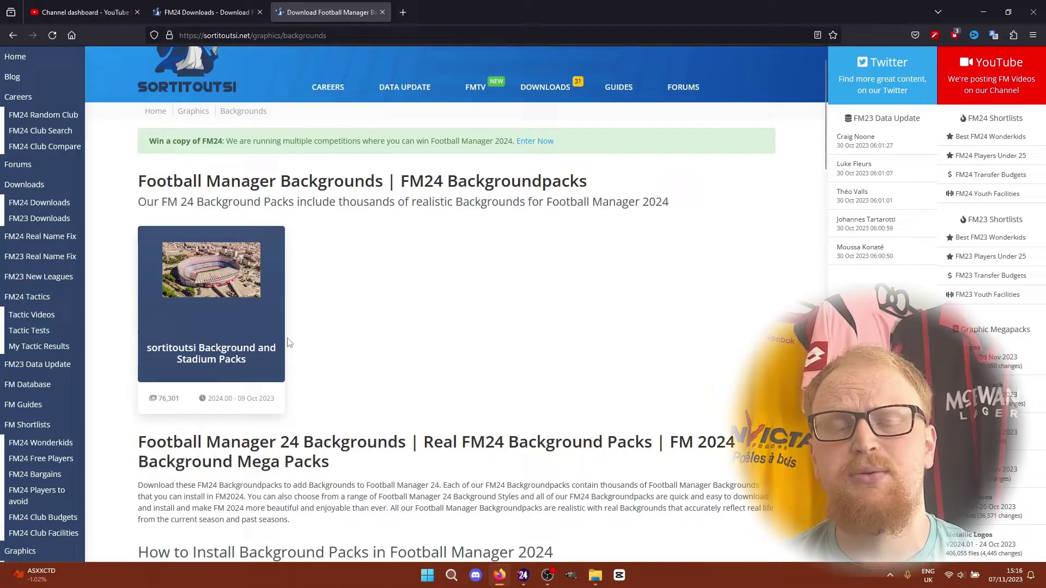
mouse_move(229, 344)
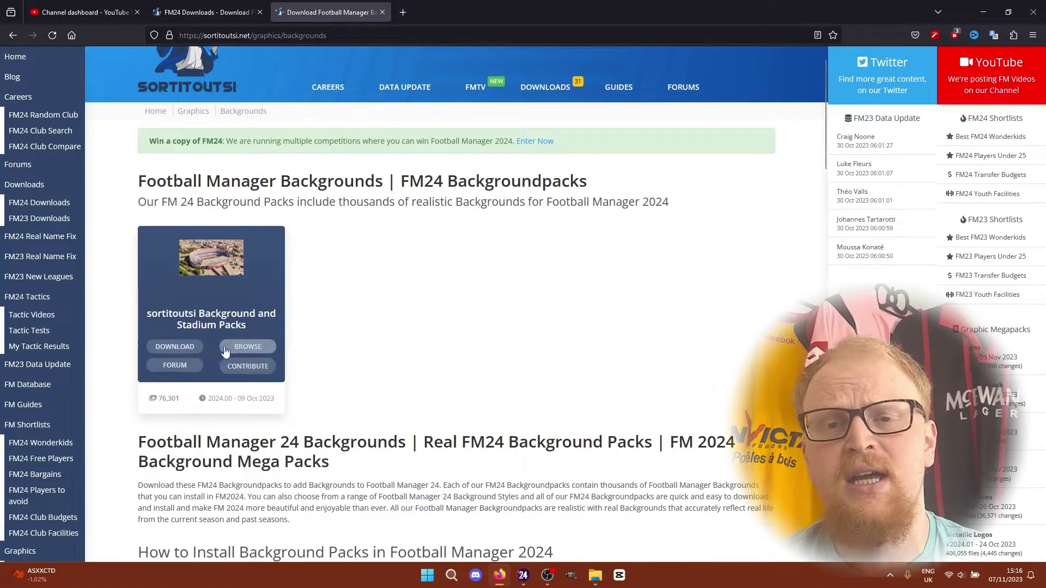
left_click(206, 320)
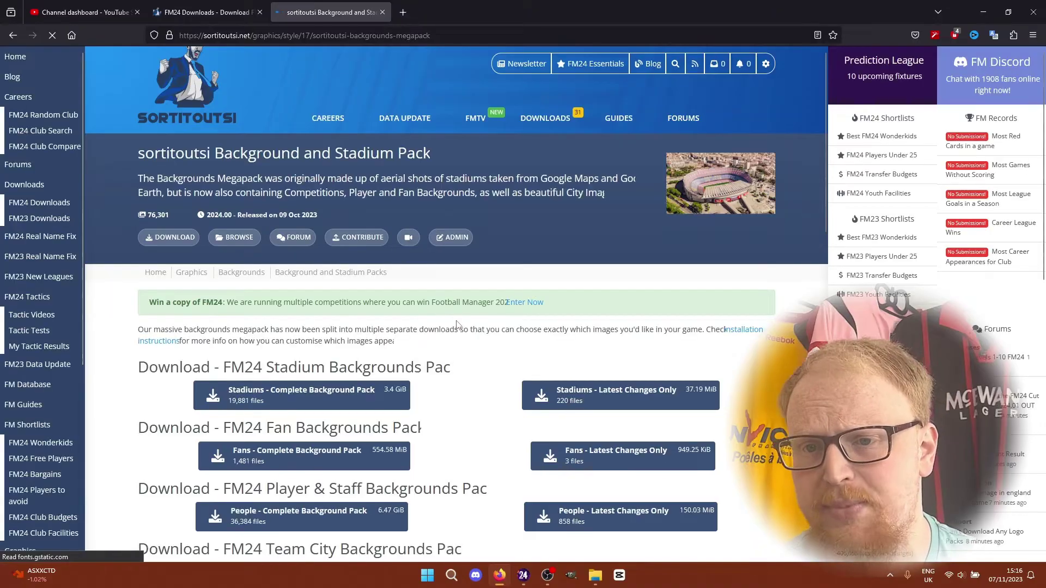
- Download the complete FM24 Stadium Backgrounds and Fan Backgrounds packs, going back to the pack list after each download
scroll(496, 354, "down", 3)
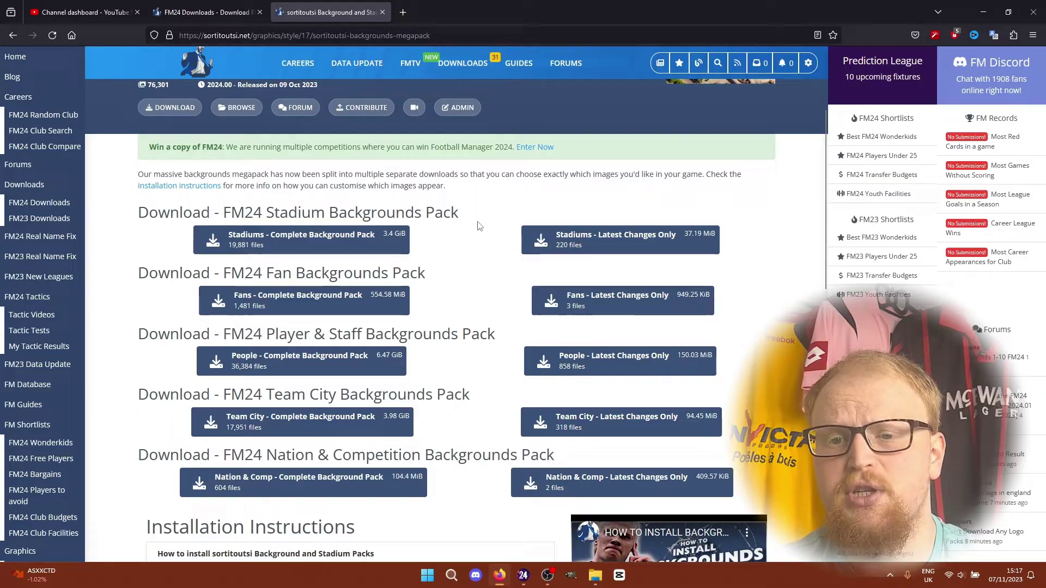
left_click(336, 239)
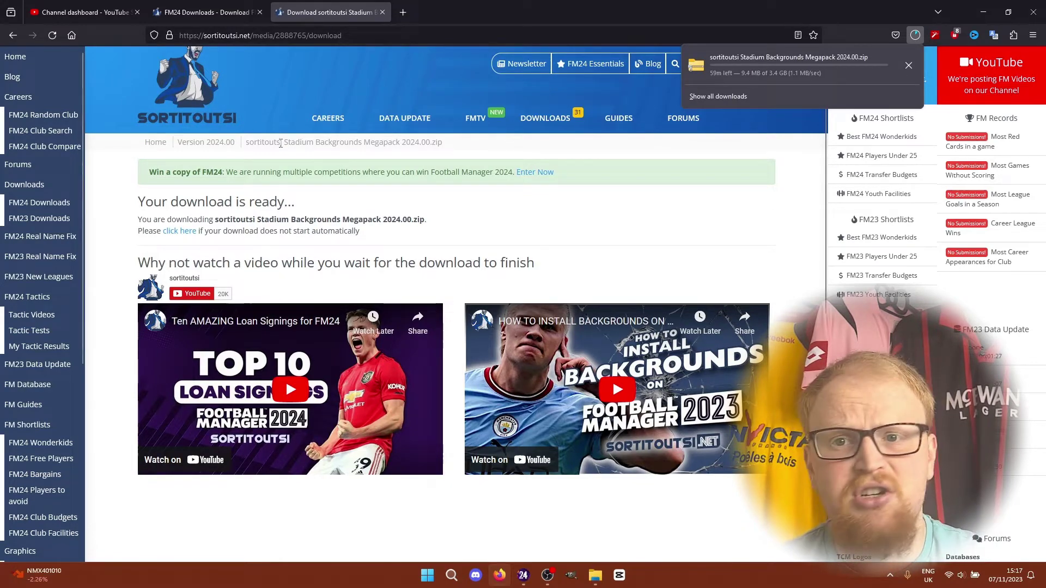
left_click(17, 41)
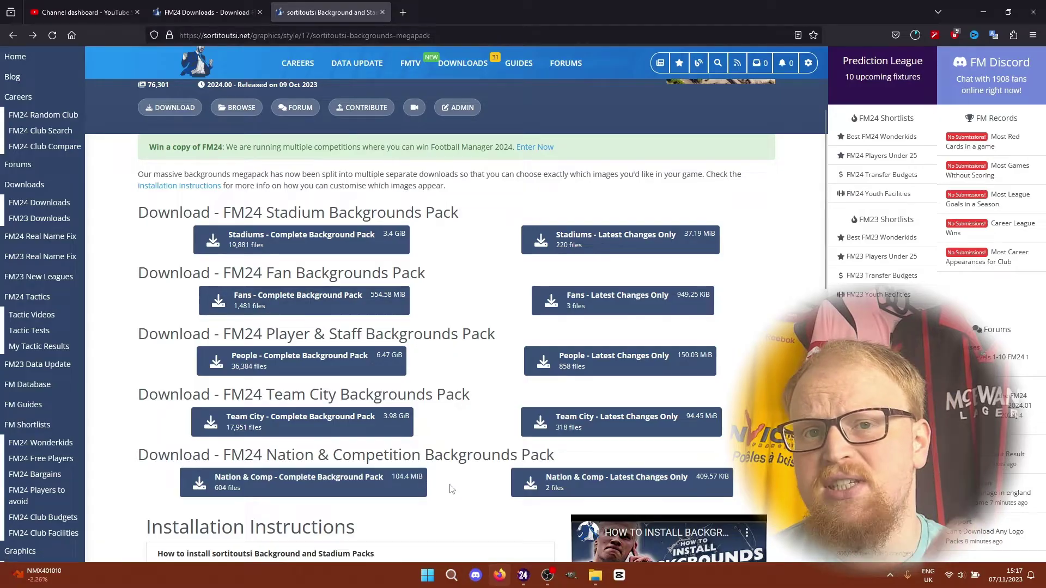
left_click(355, 310)
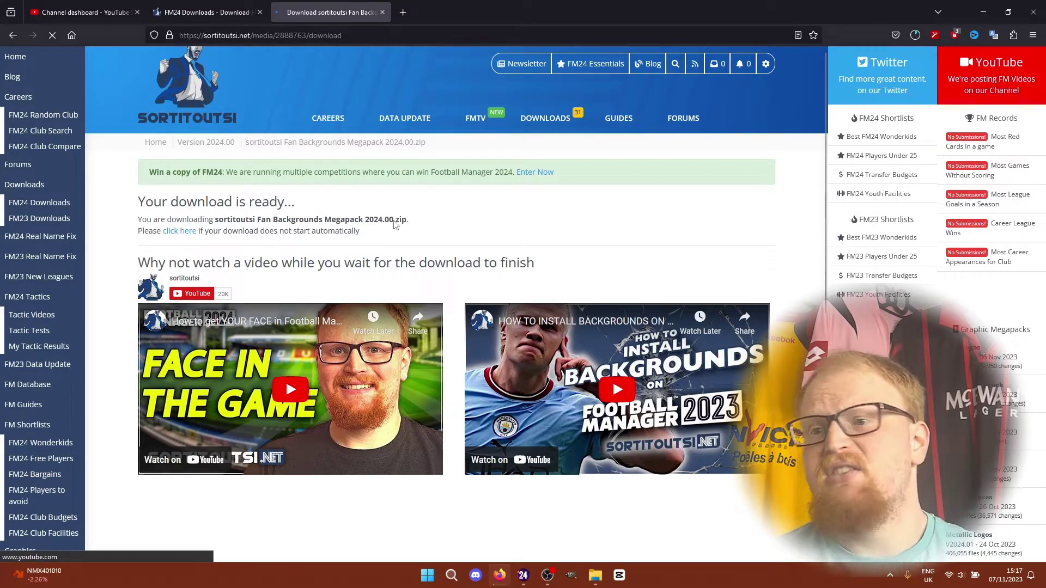
left_click(13, 36)
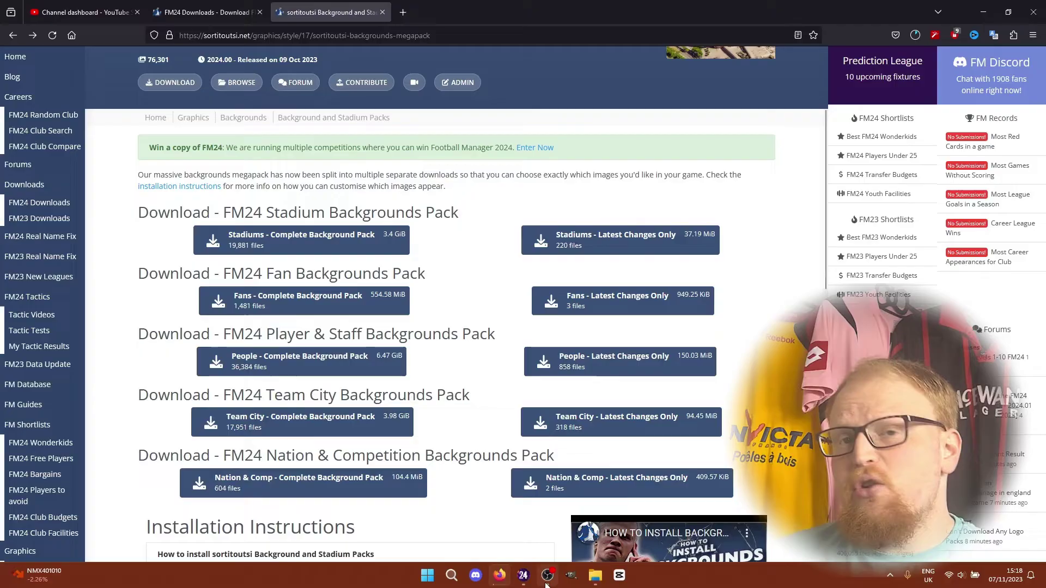
- Switch to File Explorer and show the Football Manager 2024 folder
mouse_move(546, 584)
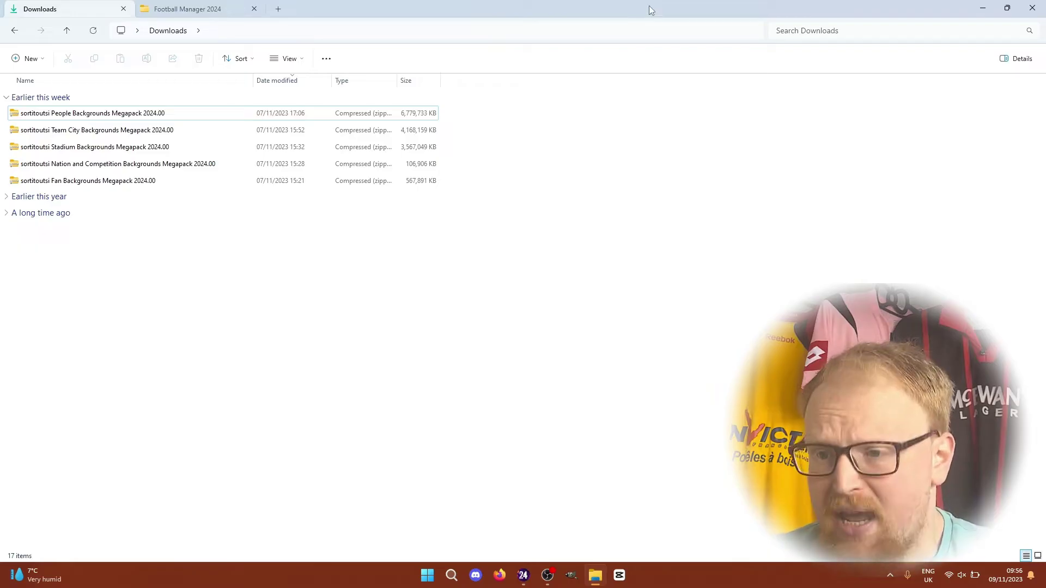
left_click(207, 14)
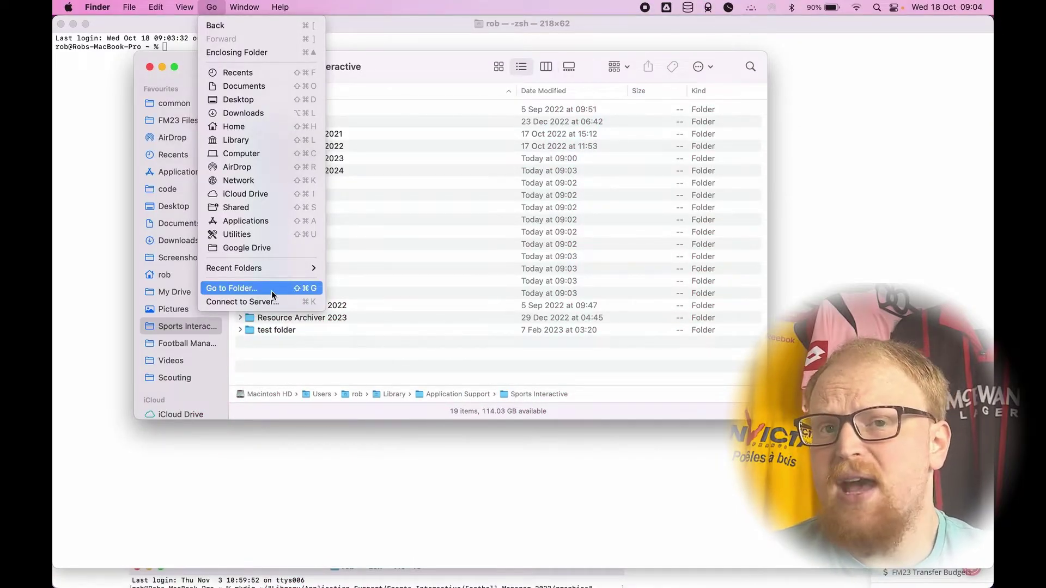
- In Finder, go to the folder ~/Library/Application Support/Sports Interactive/Football Manager 2024
left_click(287, 290)
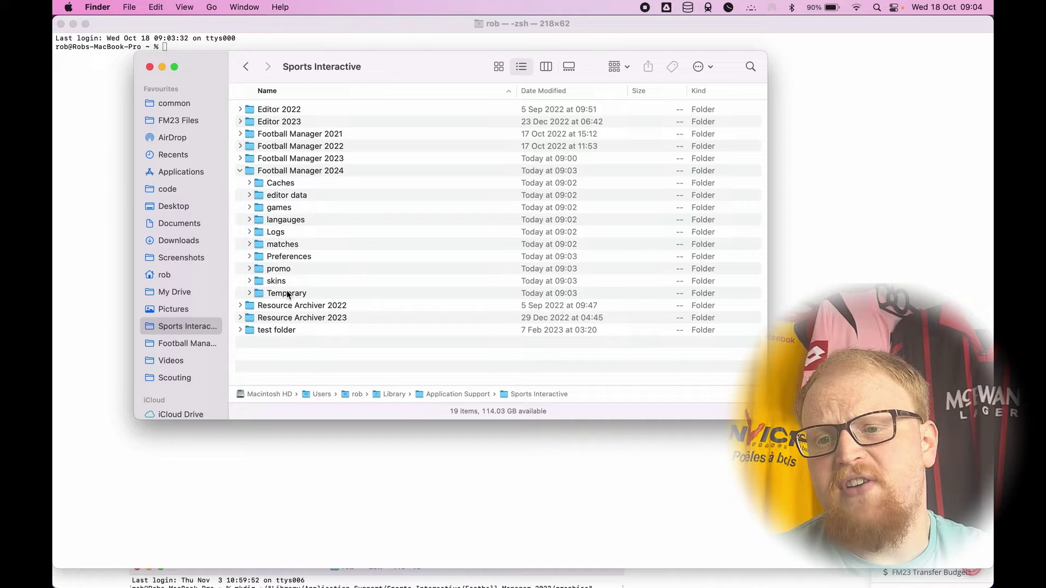
type("~/Applicati")
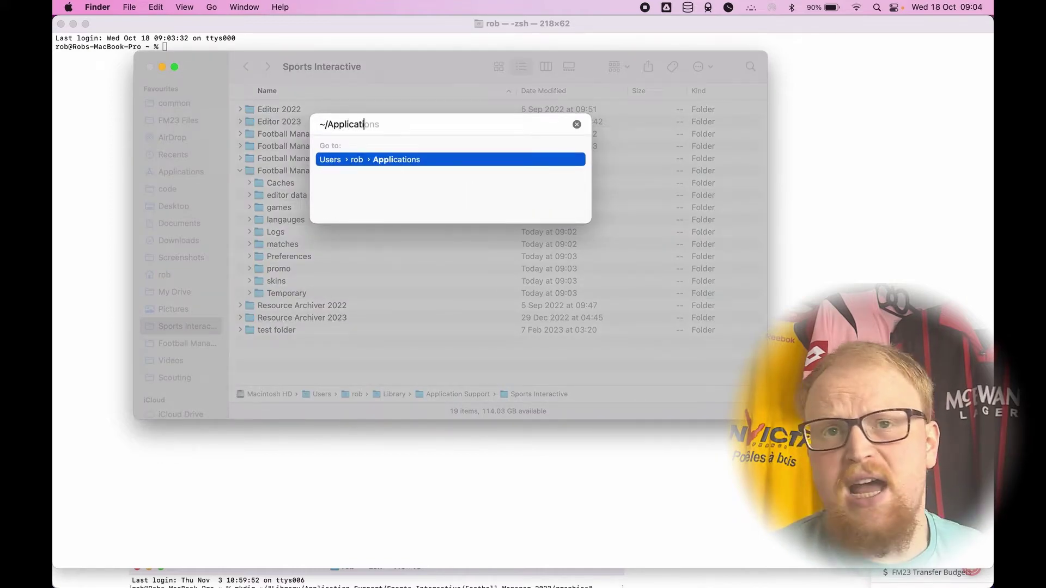
type("on")
key("BackSpace")
key("BackSpace")
key("BackSpace")
key("BackSpace")
key("BackSpace")
key("BackSpace")
key("BackSpace")
key("BackSpace")
key("BackSpace")
key("BackSpace")
key("BackSpace")
type("Library")
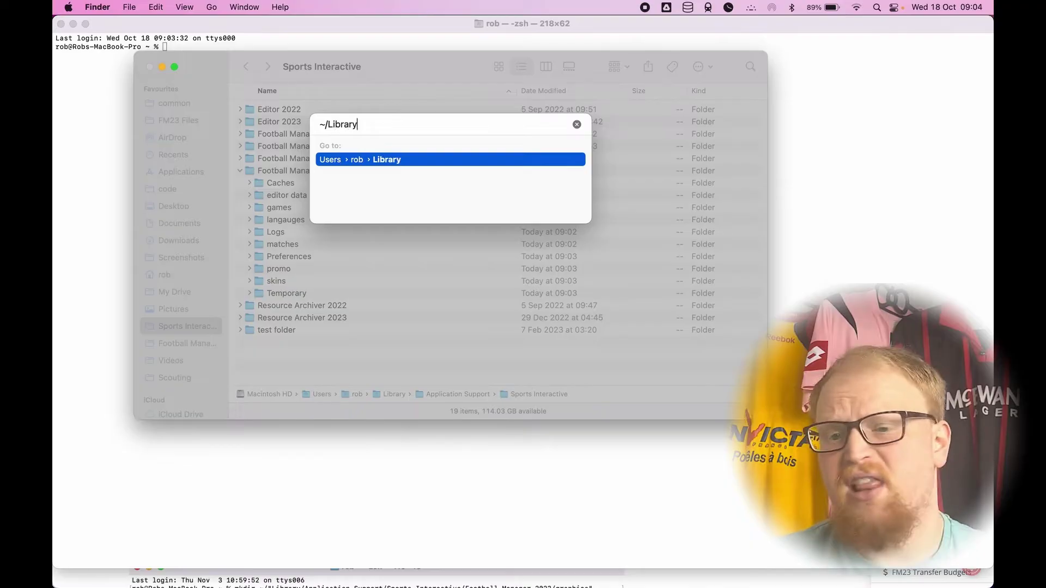
type("/Appli")
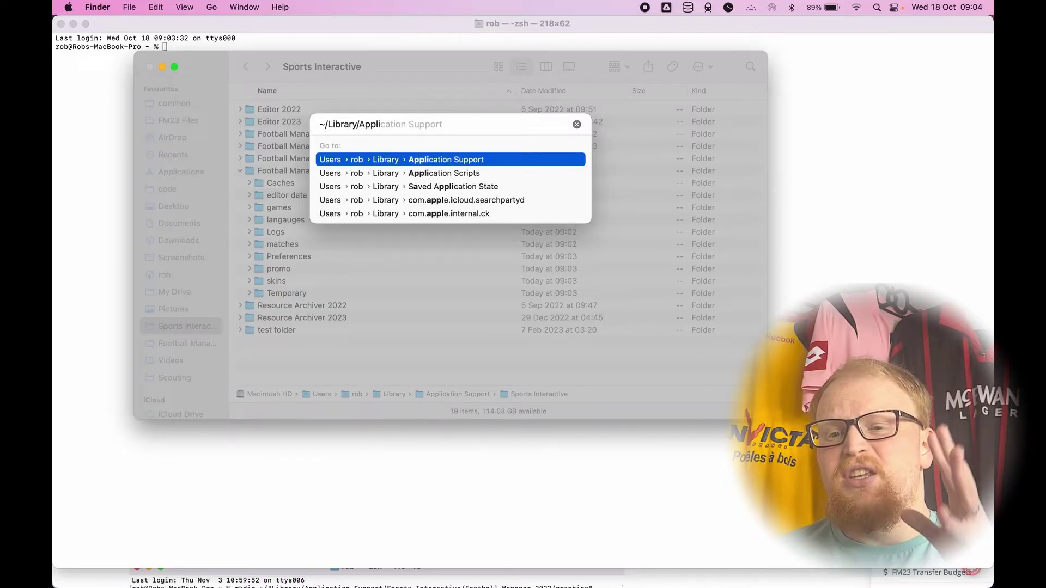
type("cation Su")
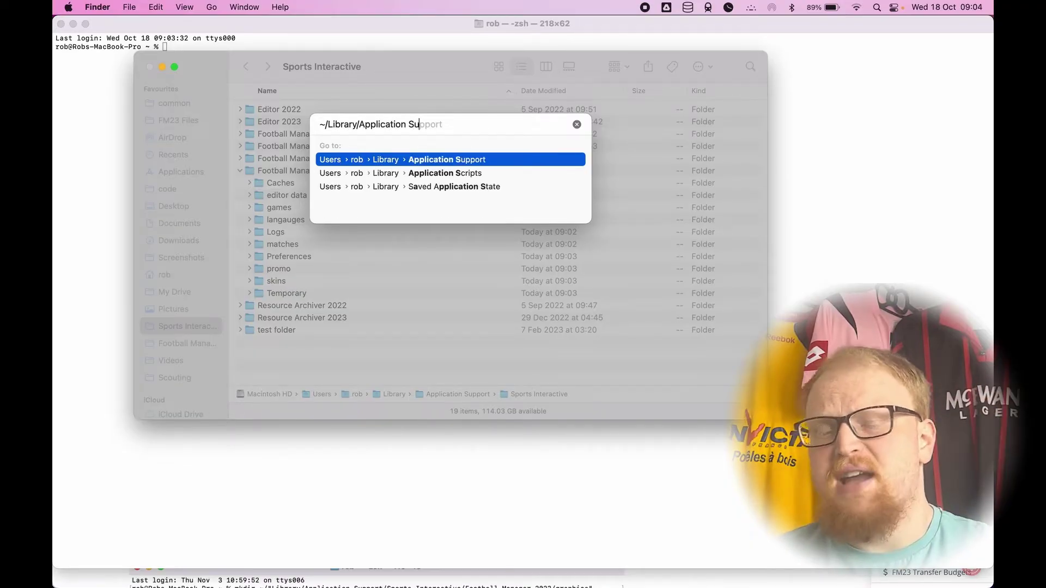
type("pport/")
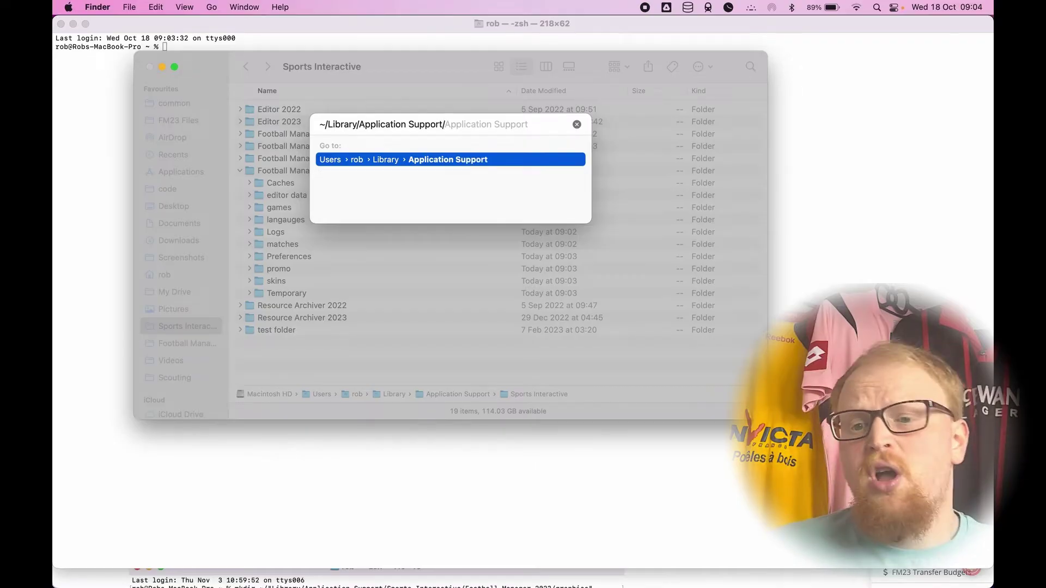
type("Sports")
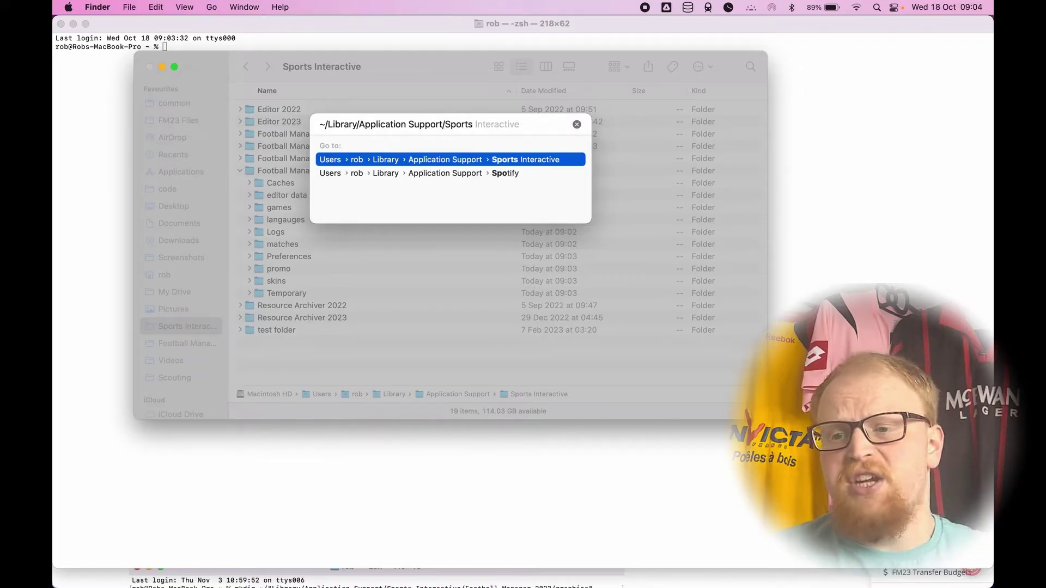
key("Tab")
type("Fo")
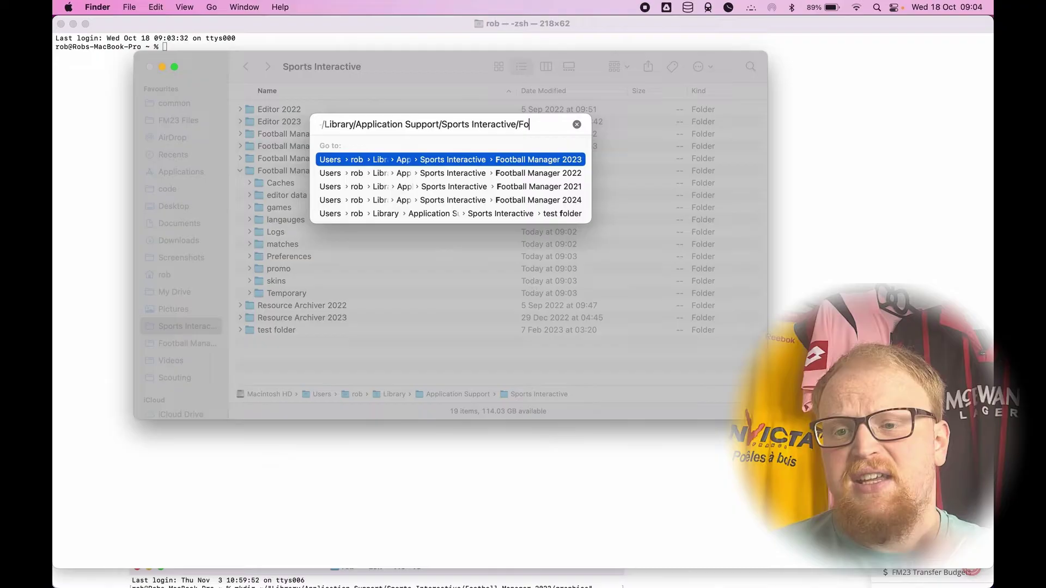
type("otball Manager 2024")
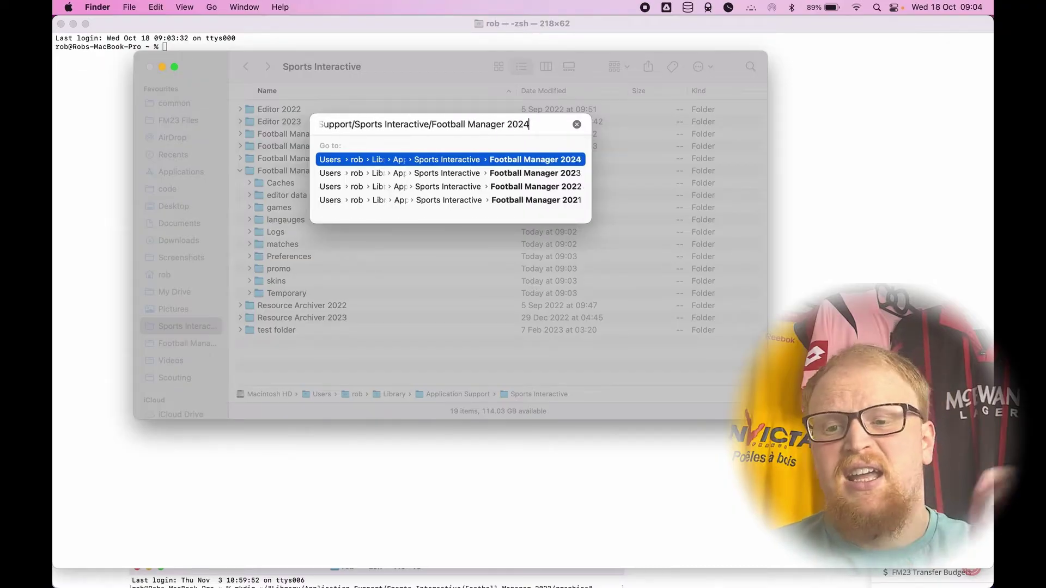
key("Return")
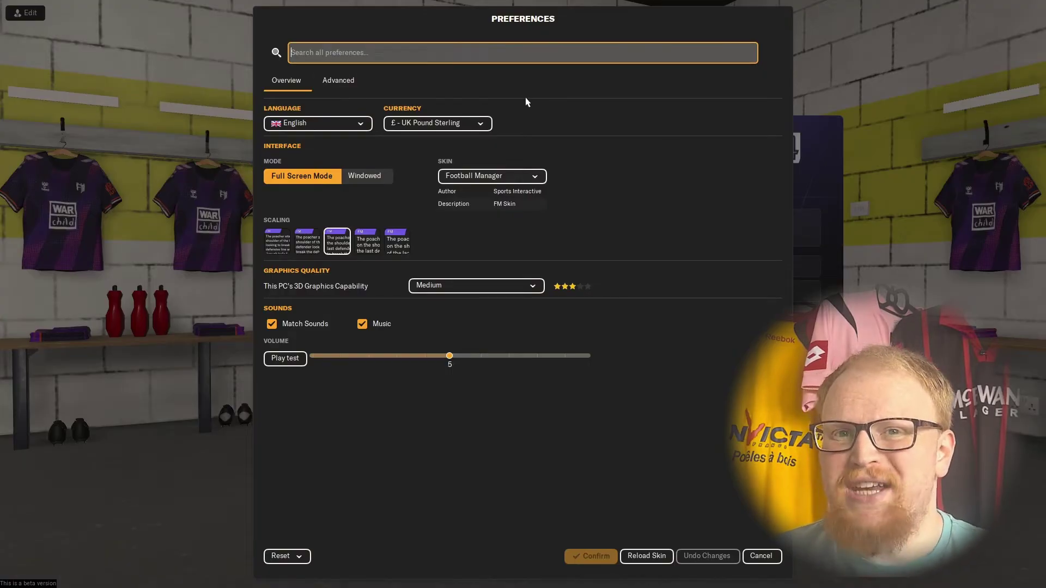
- In Football Manager's advanced General preferences, look up the save Location in its folder chooser and cancel without changing the folder
left_click(343, 87)
left_click(741, 84)
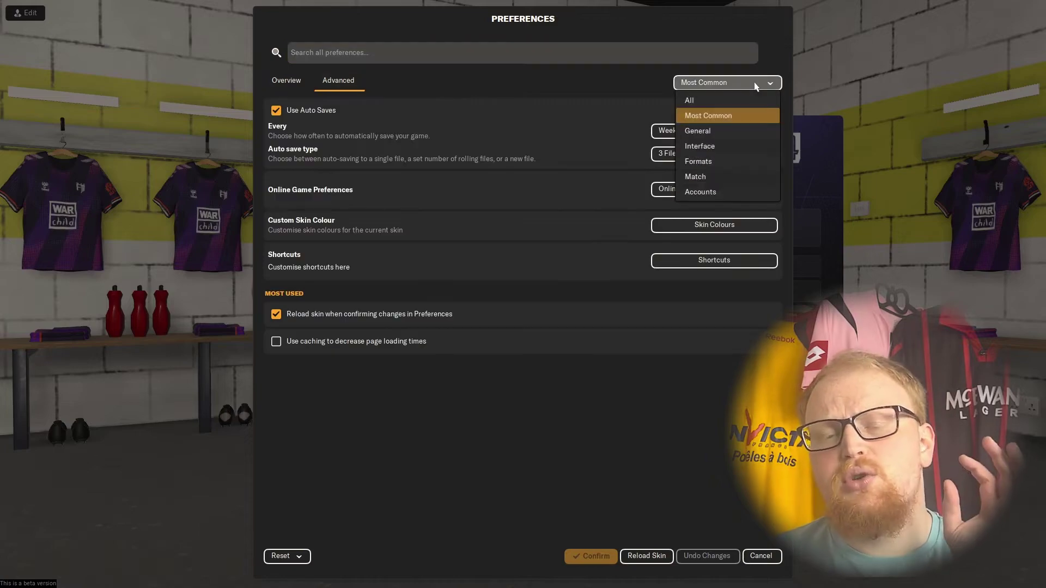
left_click(718, 136)
scroll(780, 170, "down", 3)
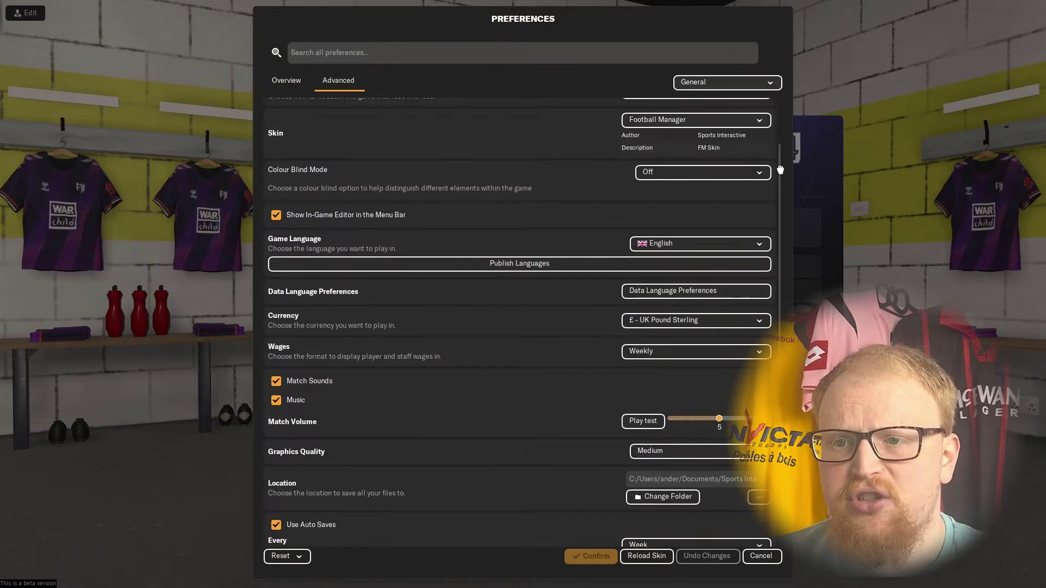
scroll(781, 170, "down", 2)
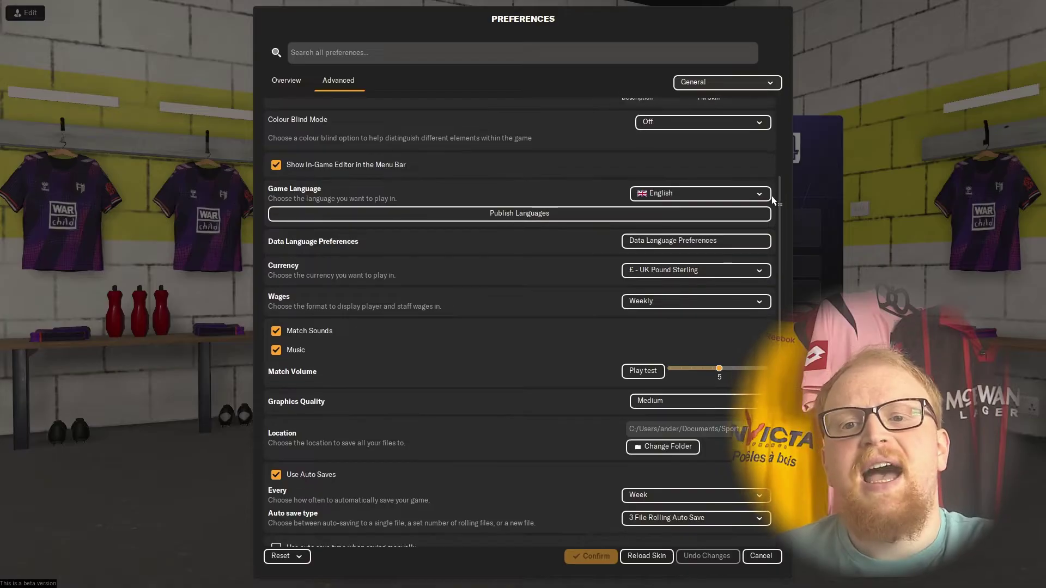
scroll(774, 201, "down", 3)
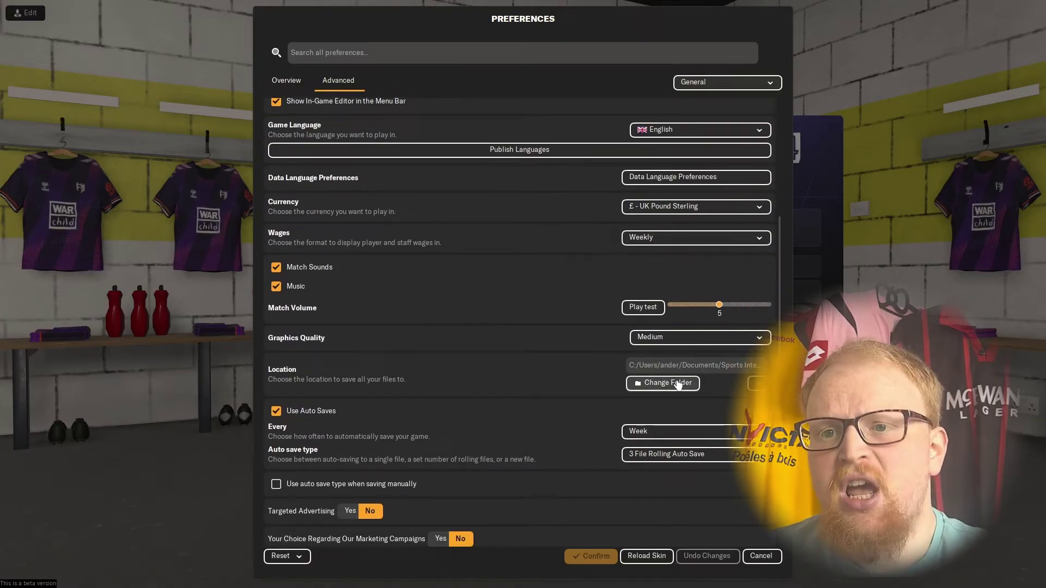
left_click(678, 385)
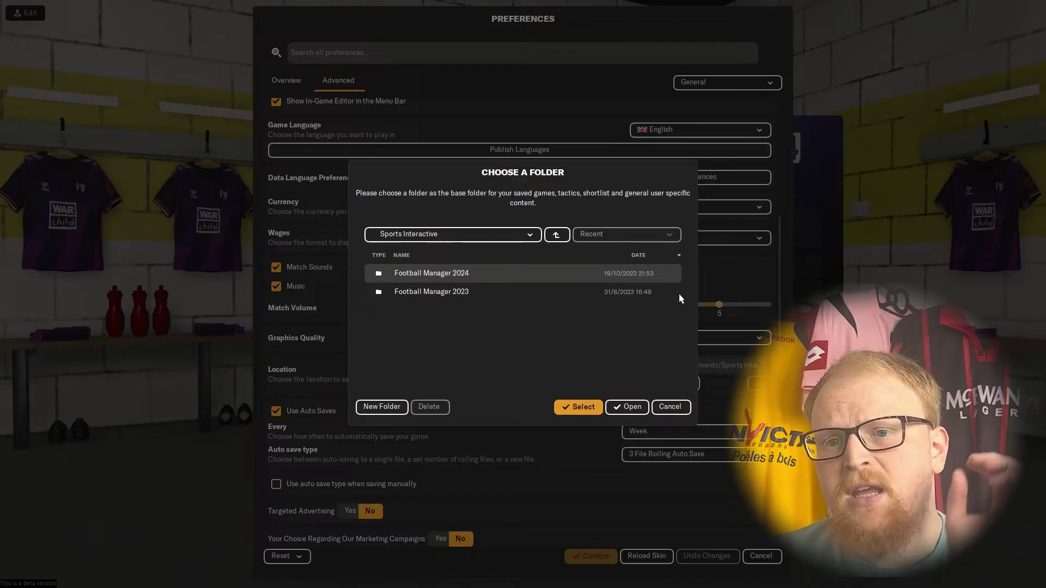
left_click(670, 408)
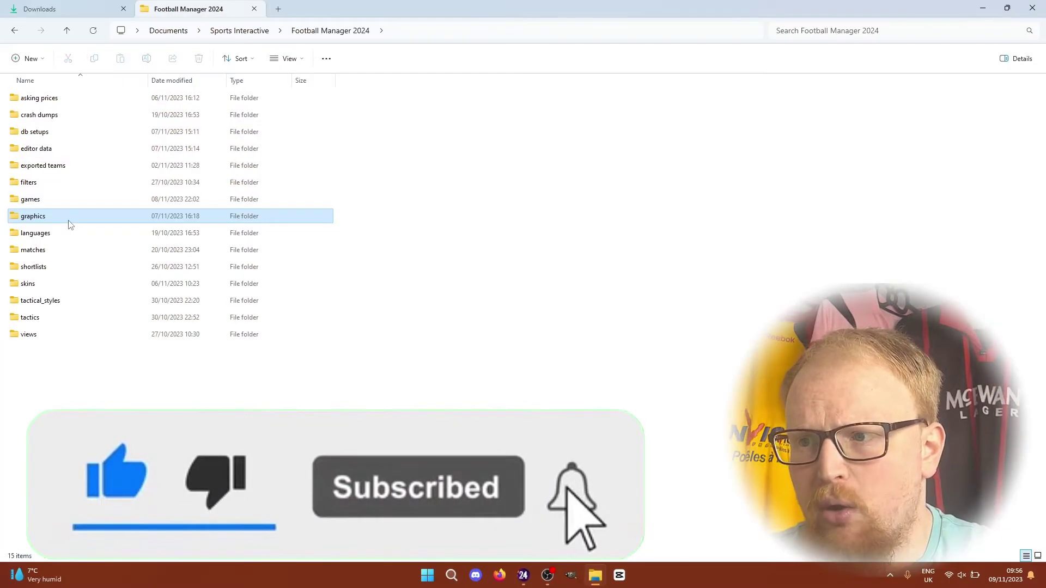
- In File Explorer, create a folder named backgrounds inside the Football Manager 2024 graphics folder and open it
double_click(69, 222)
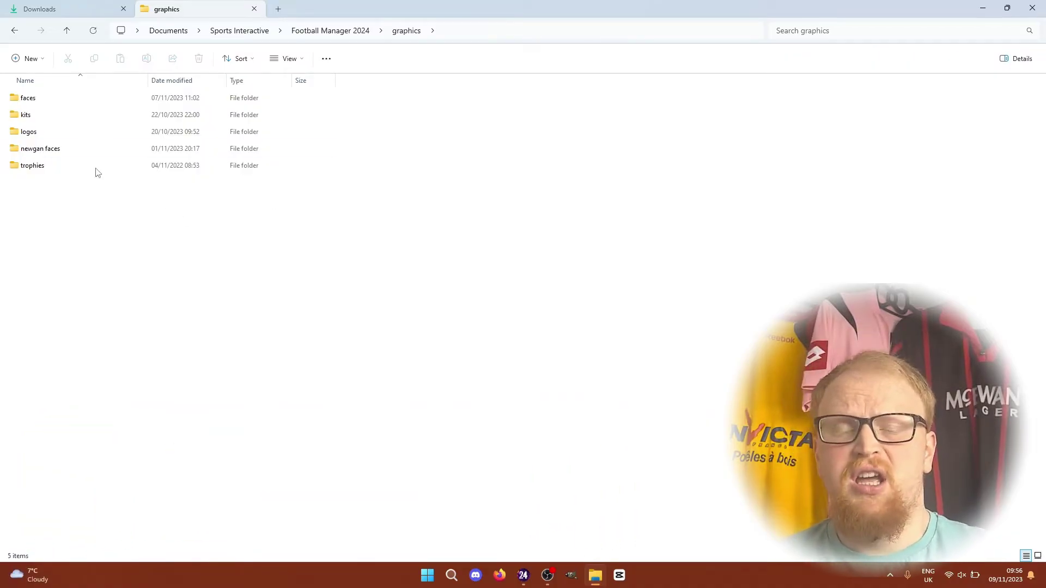
left_click(28, 59)
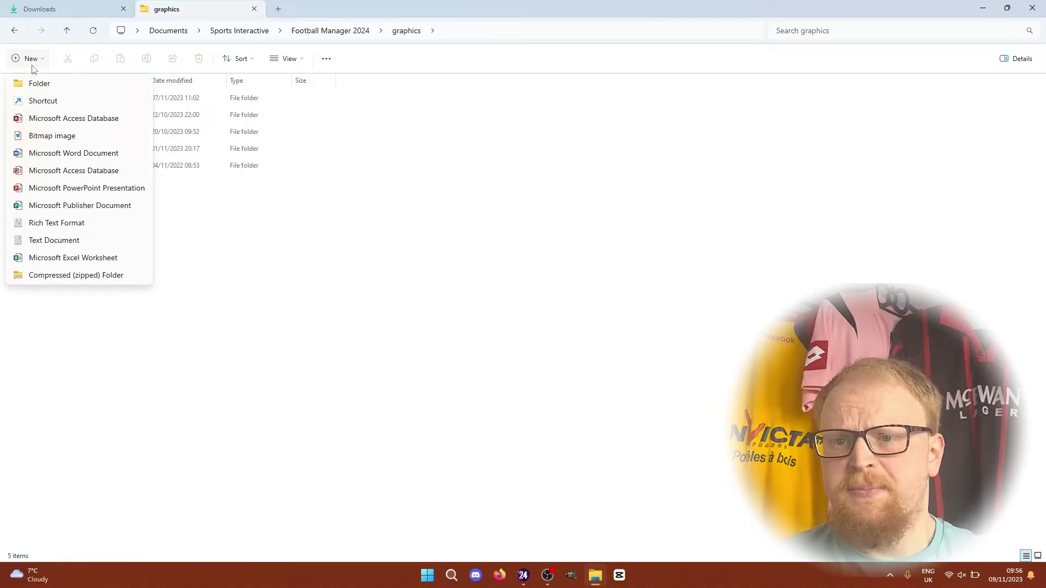
left_click(55, 88)
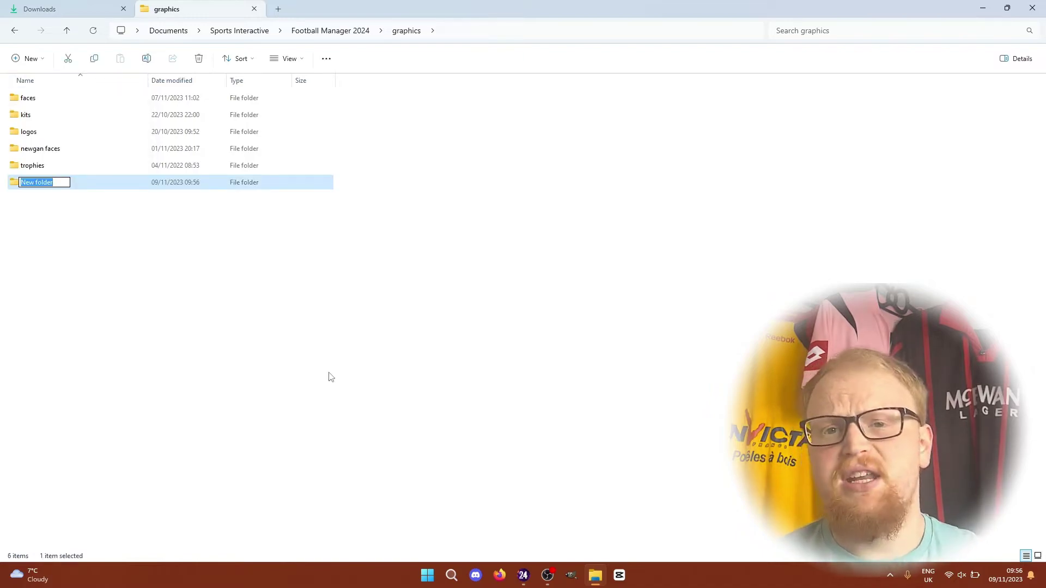
type("backgrounds")
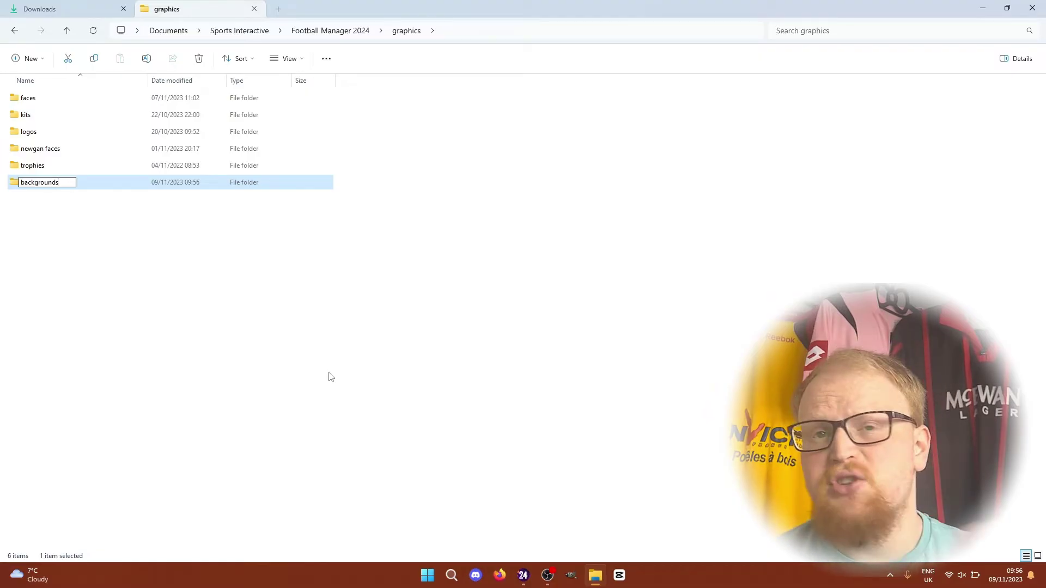
left_click(258, 320)
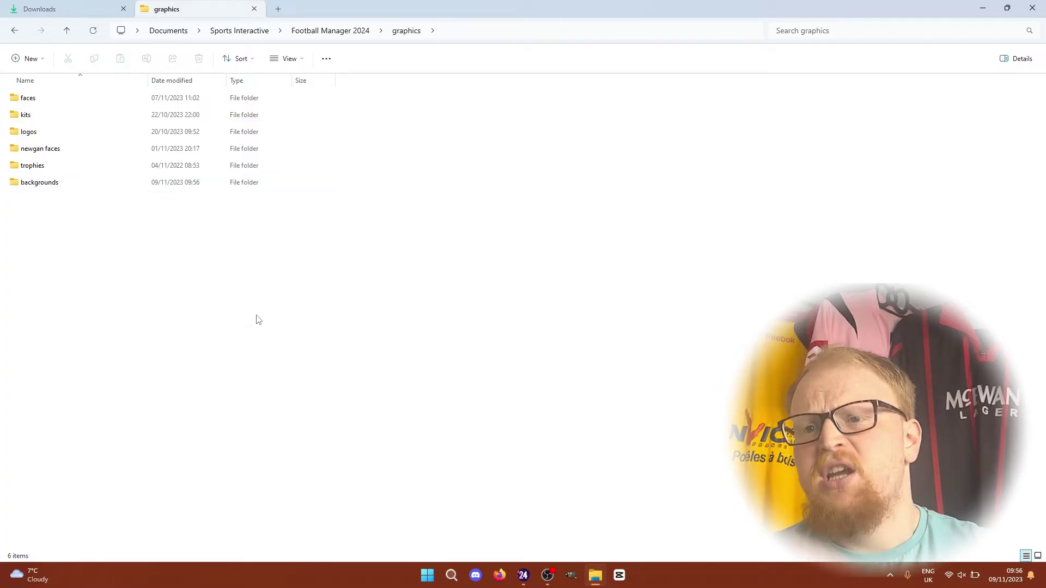
double_click(43, 182)
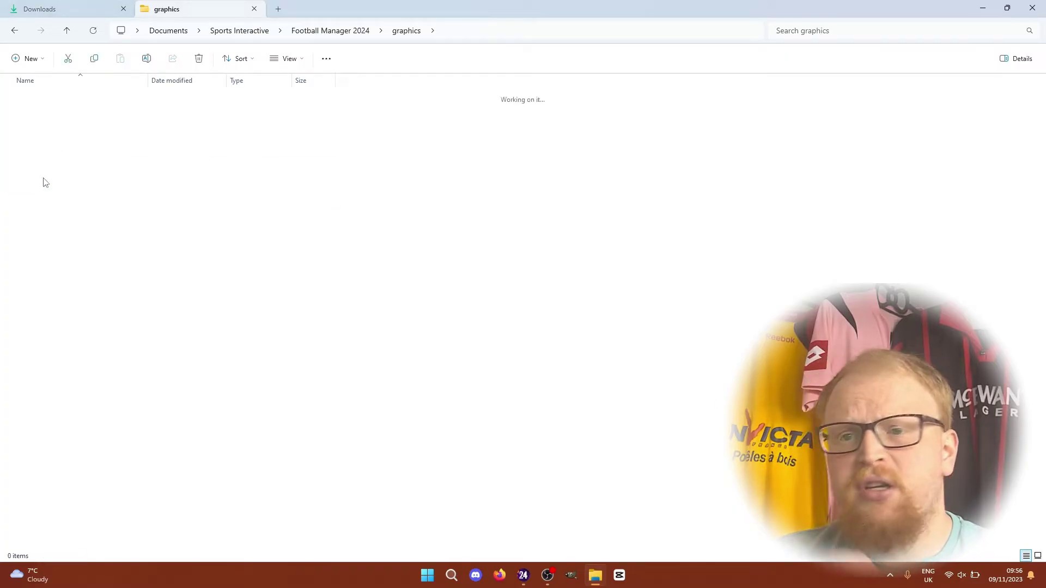
- Extract the five sortitoutsi Backgrounds Megapack 2024.00 archives in Downloads with 7-Zip, each into its own folder
left_click(65, 9)
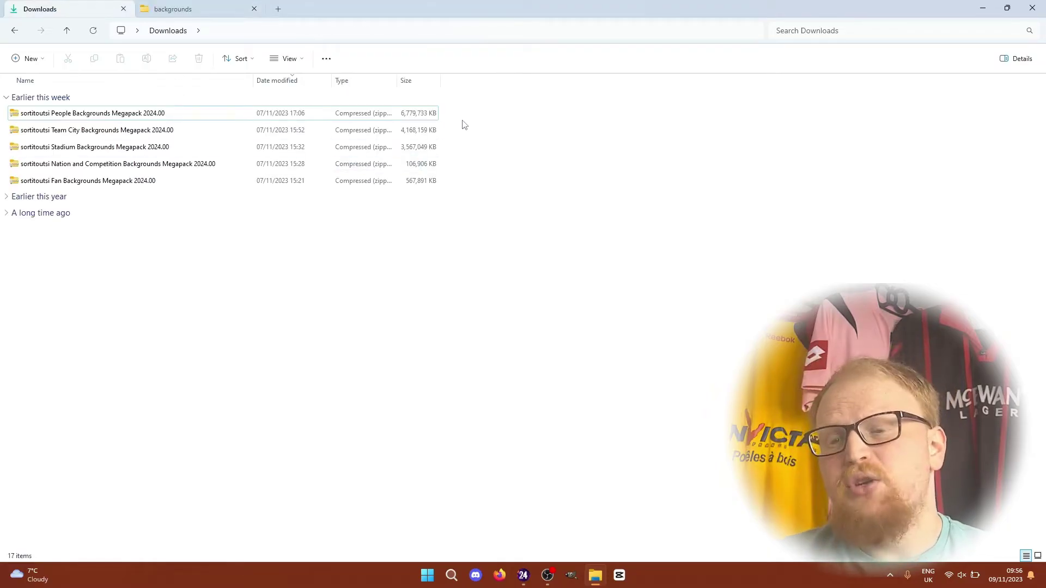
left_click_drag(457, 117, 261, 183)
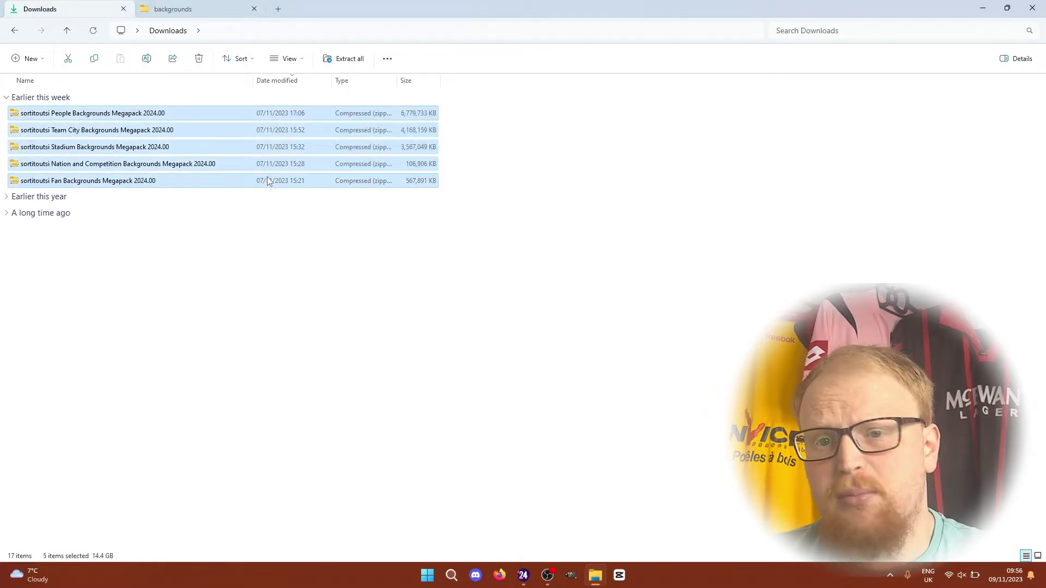
right_click(260, 179)
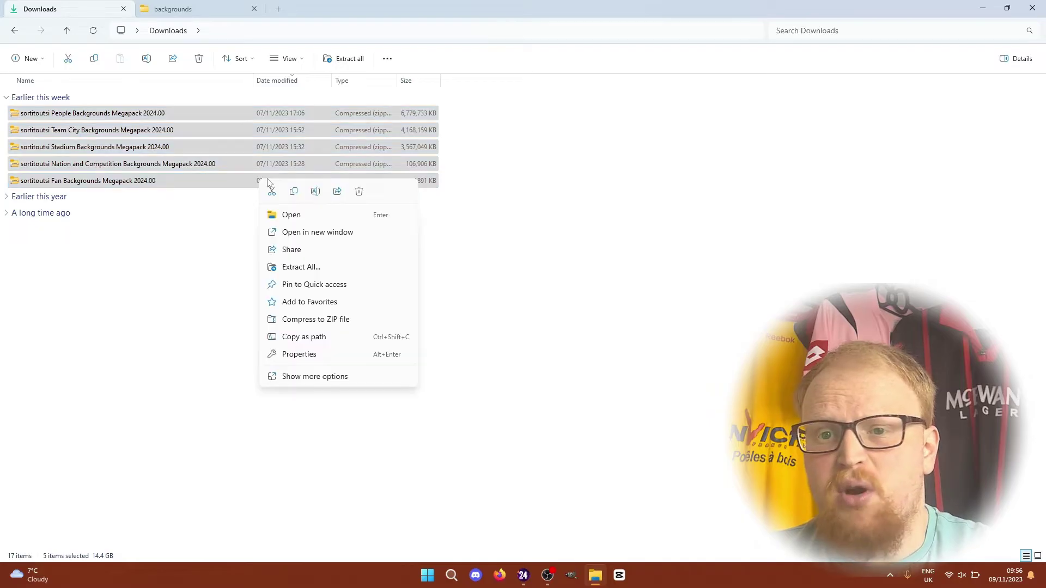
left_click(305, 380)
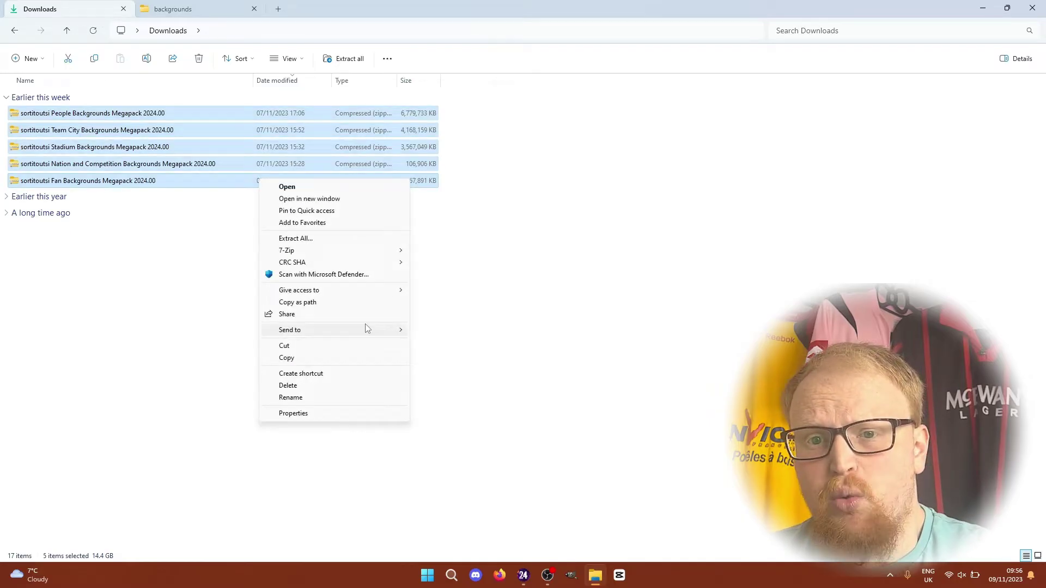
mouse_move(399, 252)
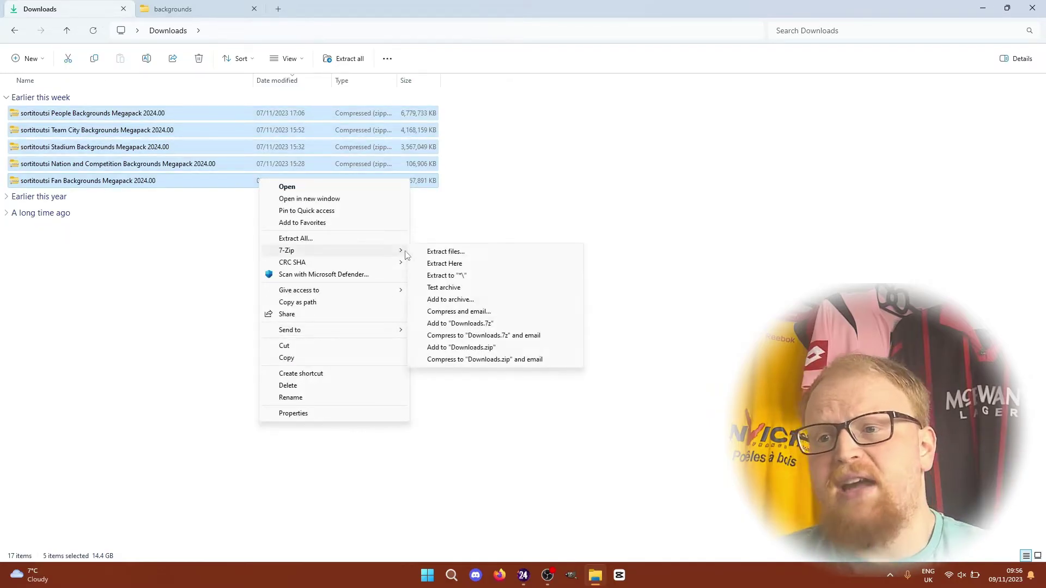
left_click(491, 279)
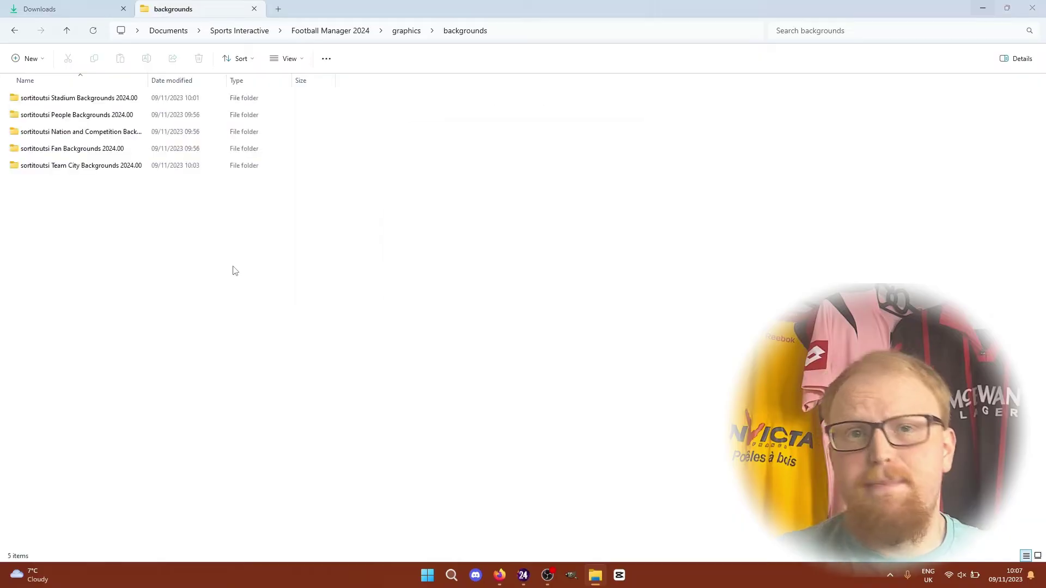
- Inspect the images inside the Stadium Backgrounds and People Backgrounds pack folders, showing the people images as extra large icons
key("ctrl+a")
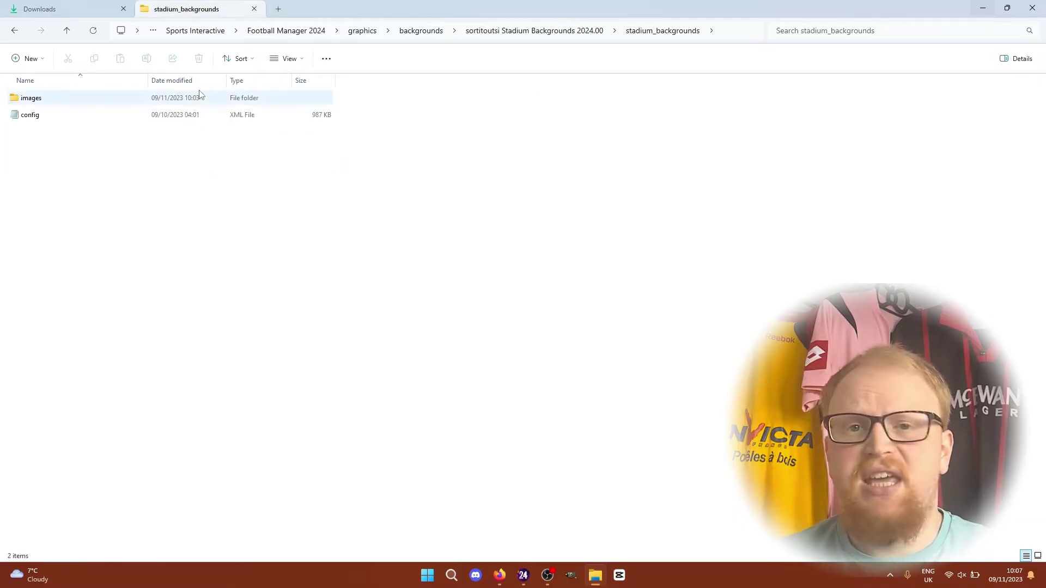
double_click(200, 97)
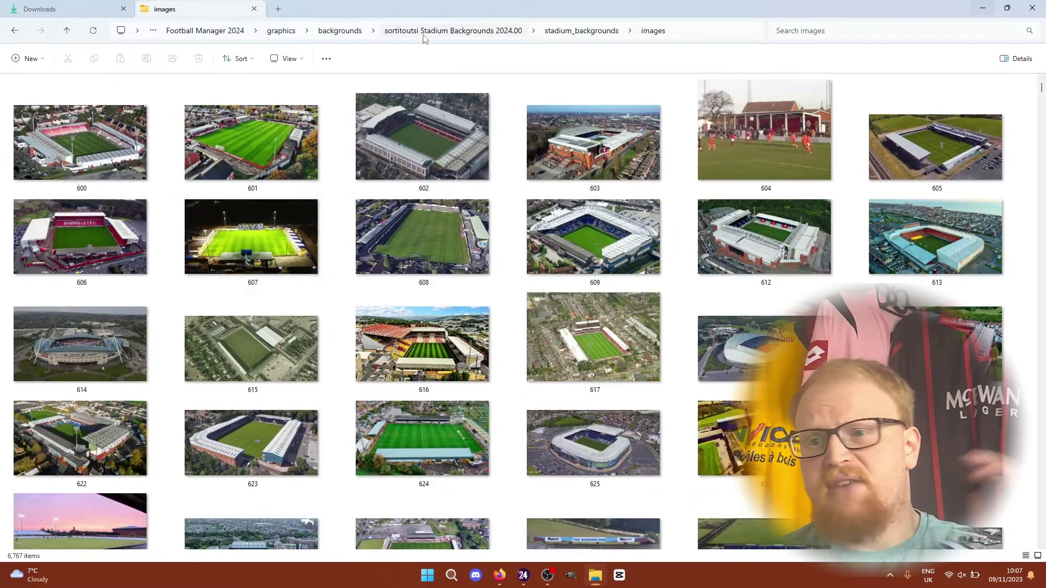
left_click(423, 32)
double_click(100, 139)
left_click(289, 58)
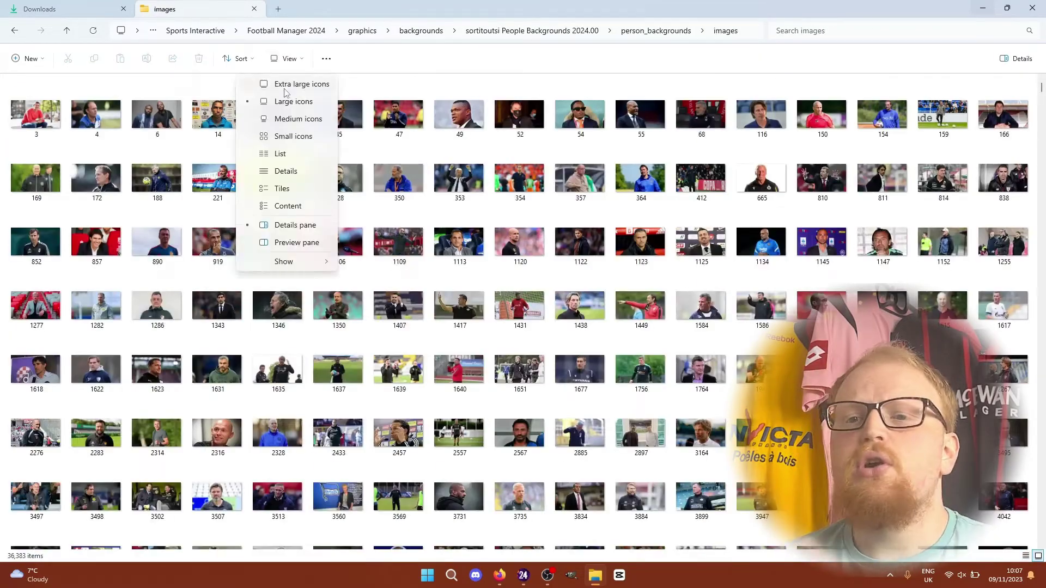
left_click(304, 82)
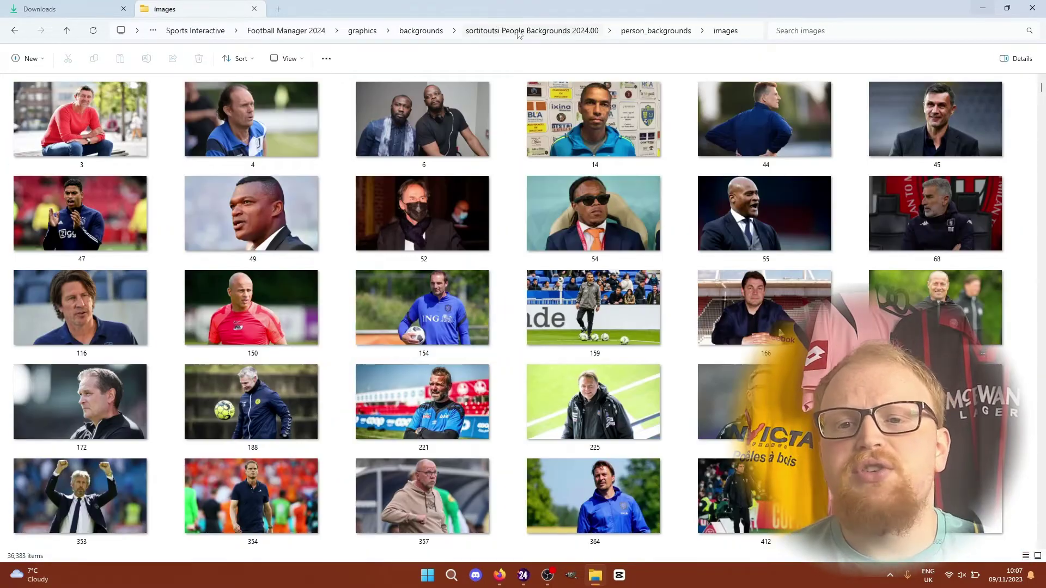
- Move the category folders out of the sortitoutsi pack folders directly into the backgrounds folder and delete the emptied pack folders
left_click(420, 30)
double_click(235, 98)
key("ctrl+a")
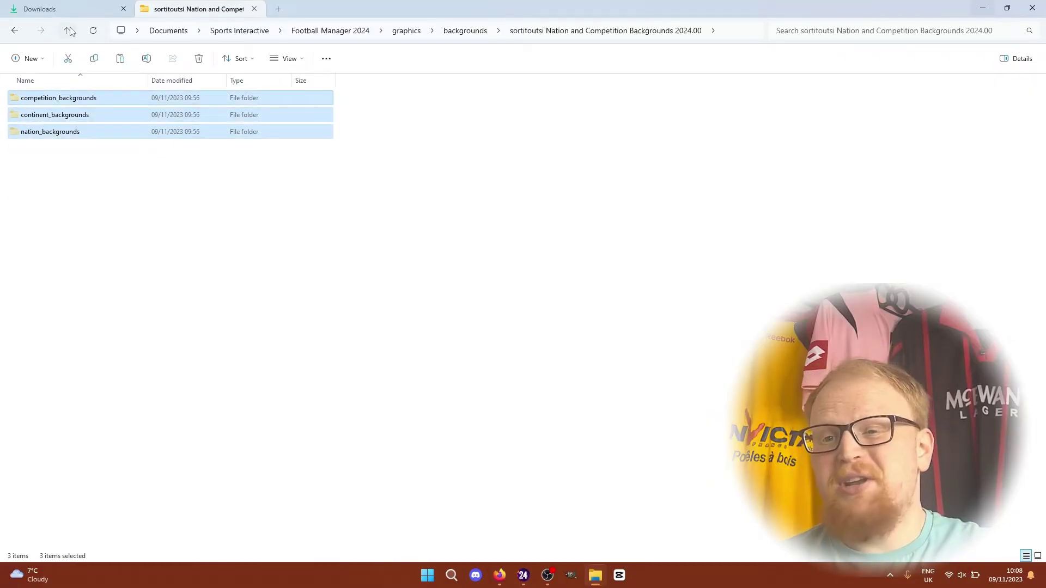
left_click_drag(224, 208, 73, 100)
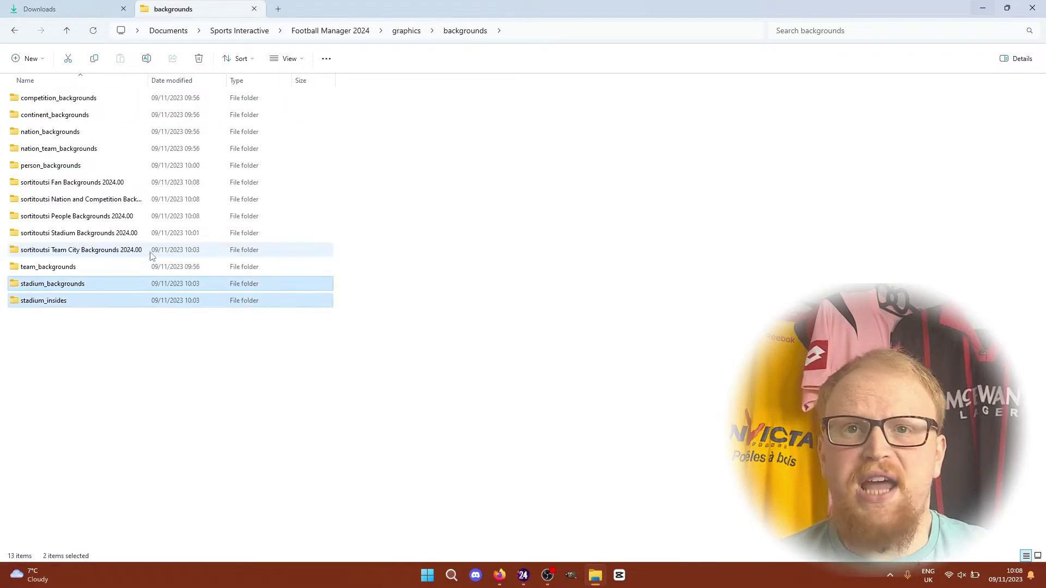
left_click(152, 250)
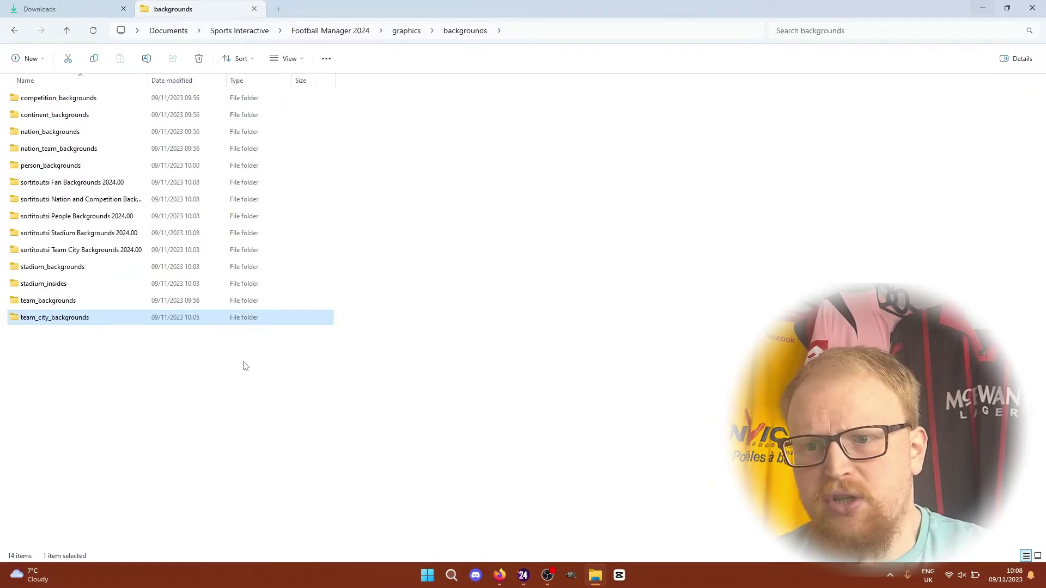
left_click_drag(403, 256, 401, 180)
key("Delete")
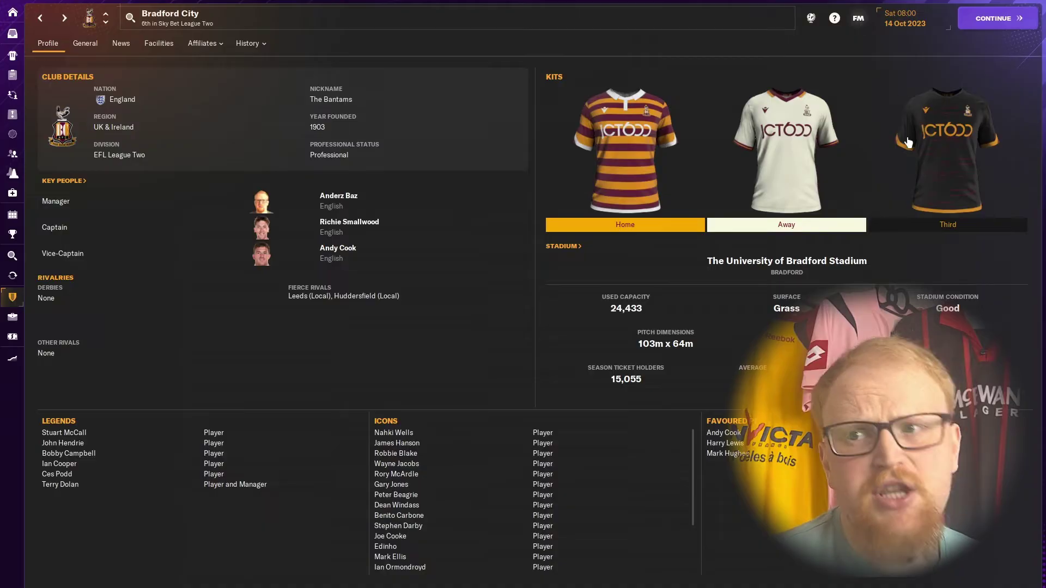
- Reload the skin from Football Manager's advanced preferences and check the backgrounds on the Home screen and the Bradford City profile
left_click(858, 18)
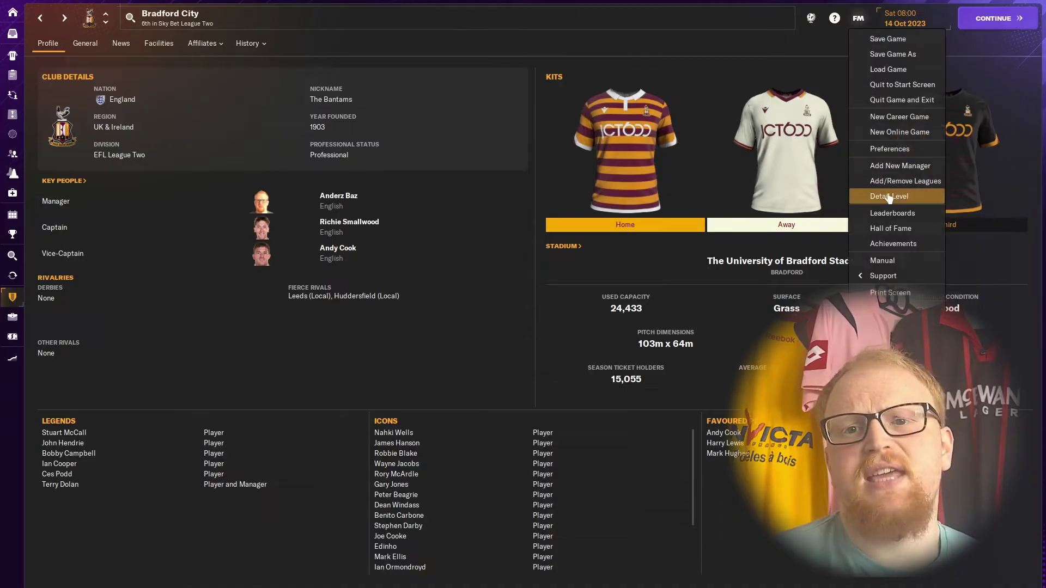
left_click(887, 151)
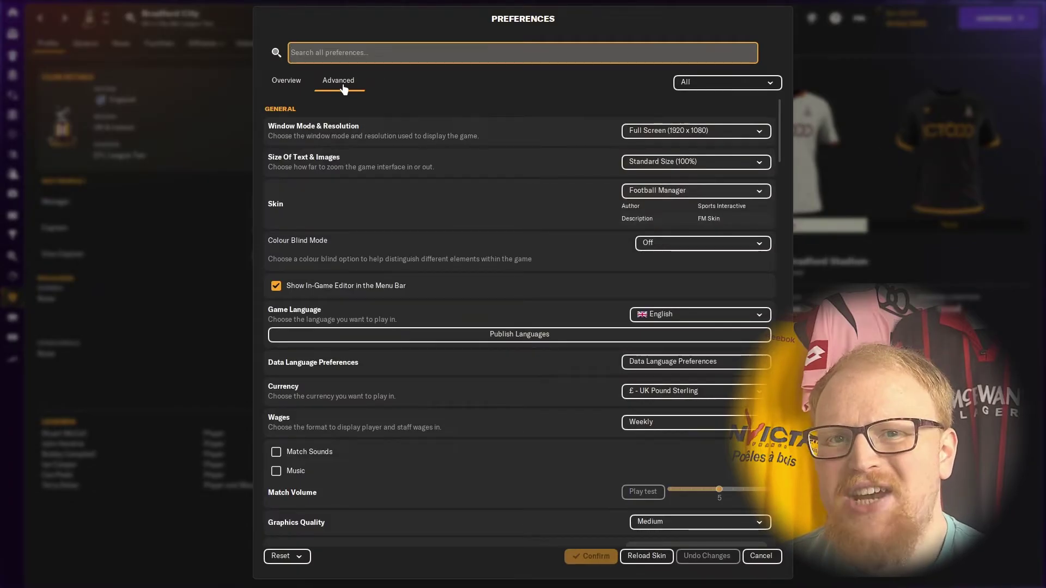
left_click(766, 82)
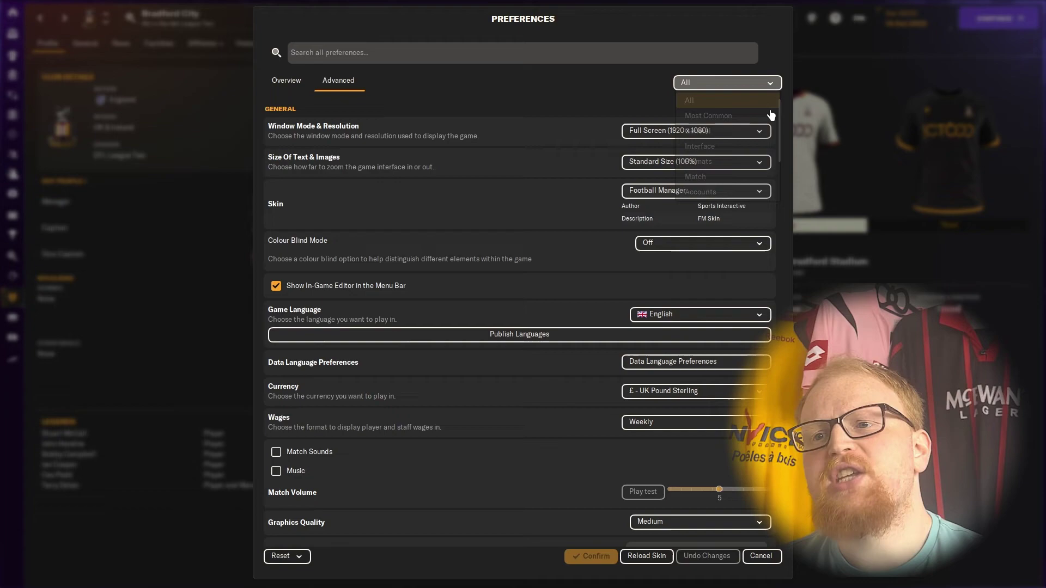
left_click(784, 117)
left_click_drag(780, 115, 794, 227)
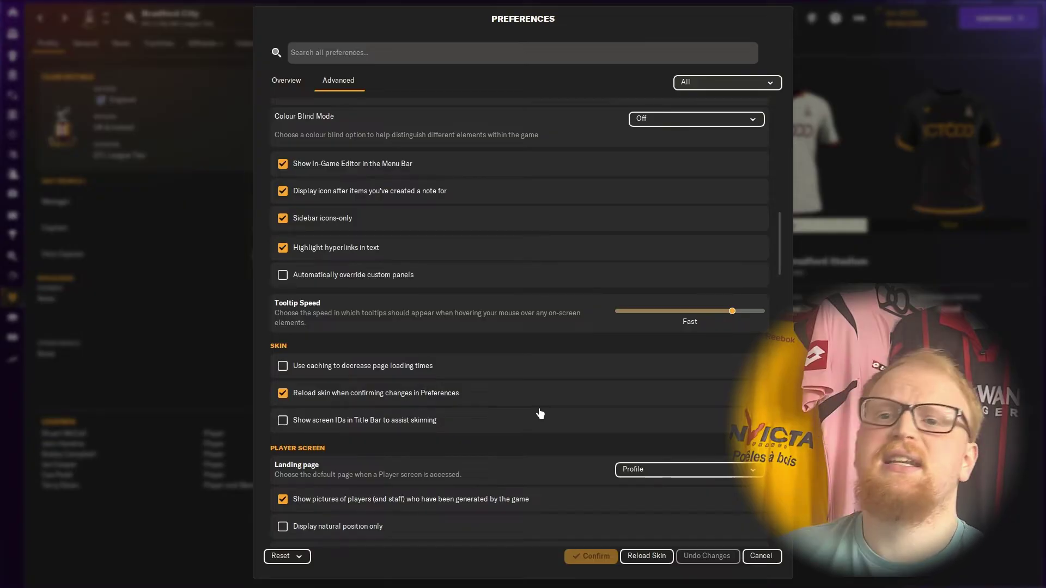
left_click(647, 557)
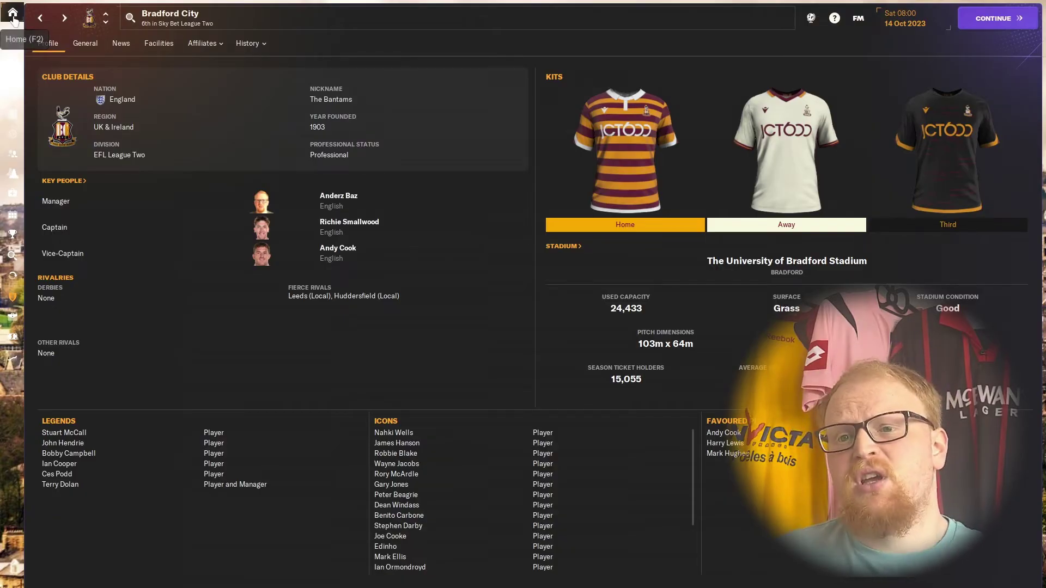
left_click(13, 19)
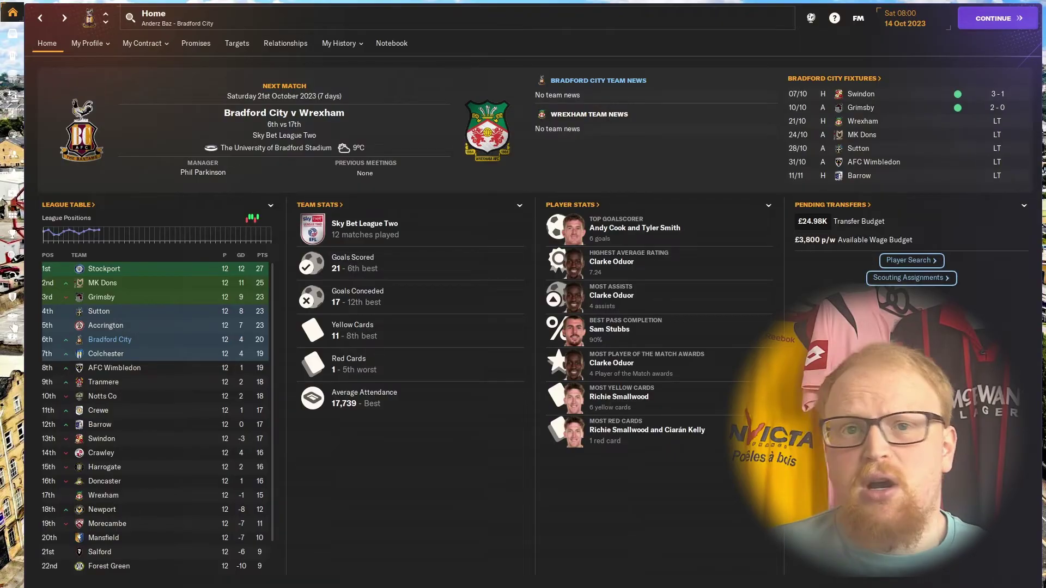
left_click(13, 298)
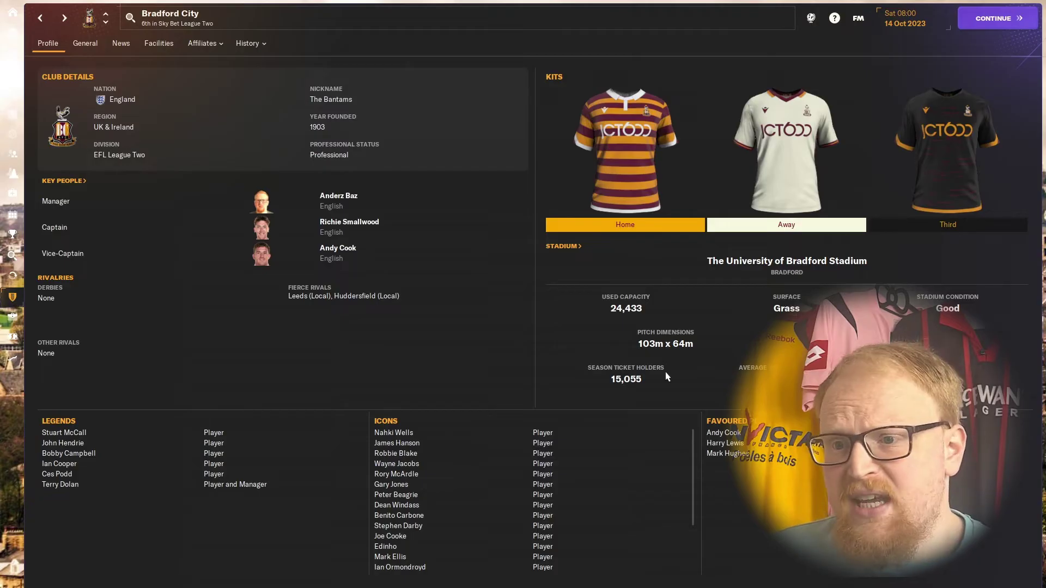
- Change the skin to Priisek Base in the advanced preferences and confirm the change
left_click(860, 20)
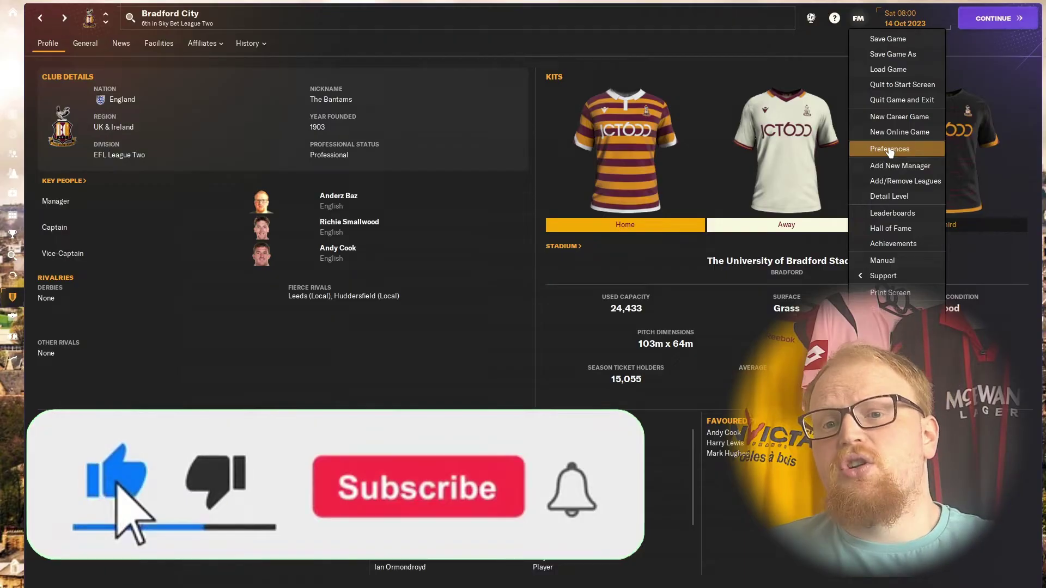
left_click(890, 150)
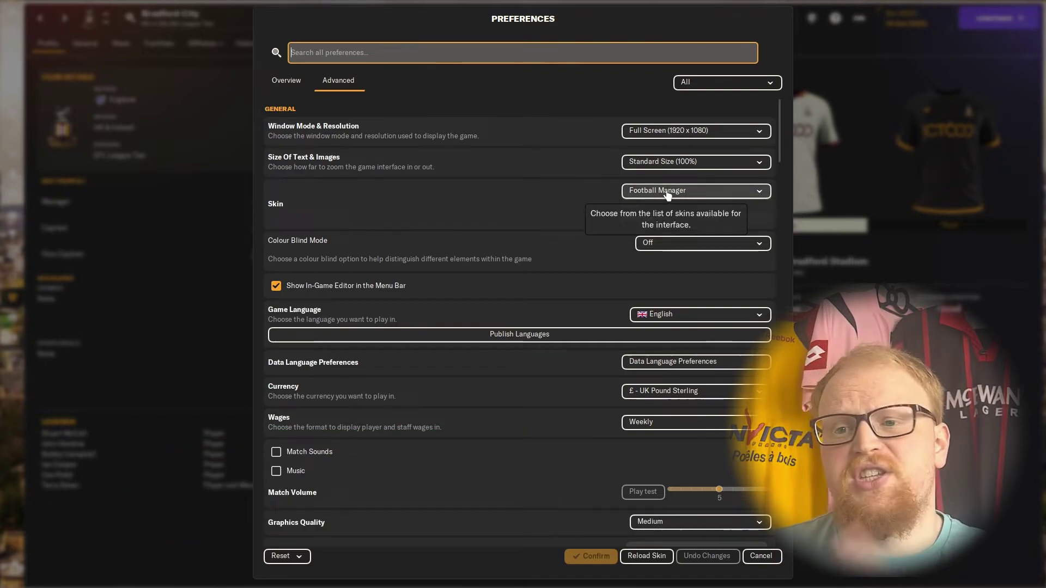
left_click(668, 192)
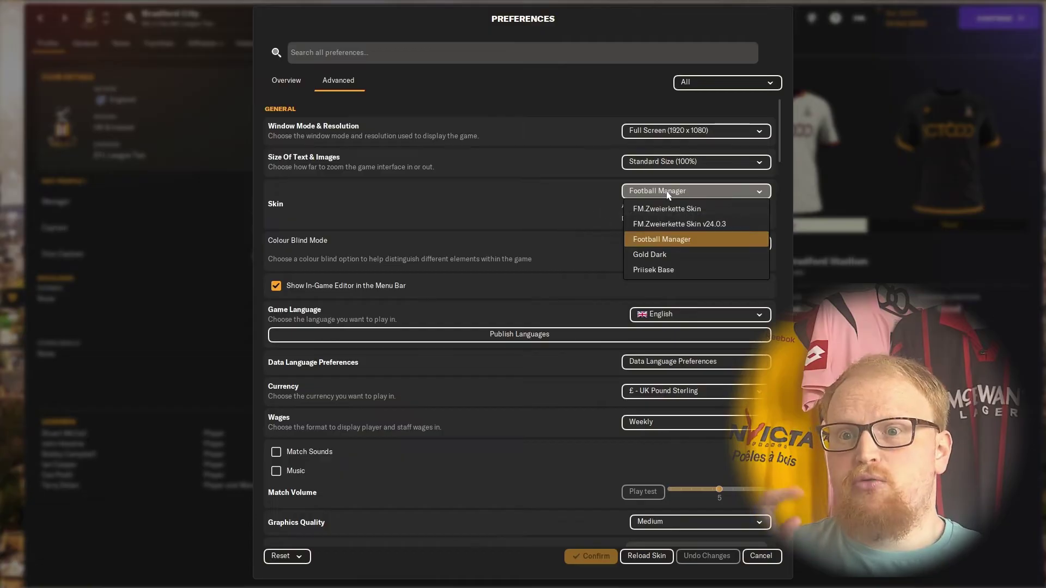
left_click(654, 271)
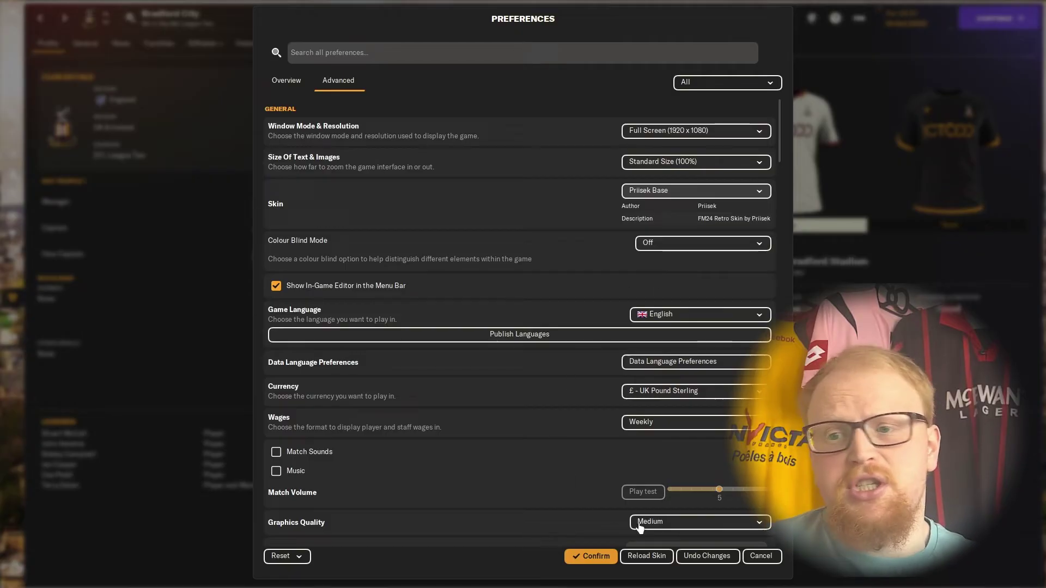
left_click(580, 557)
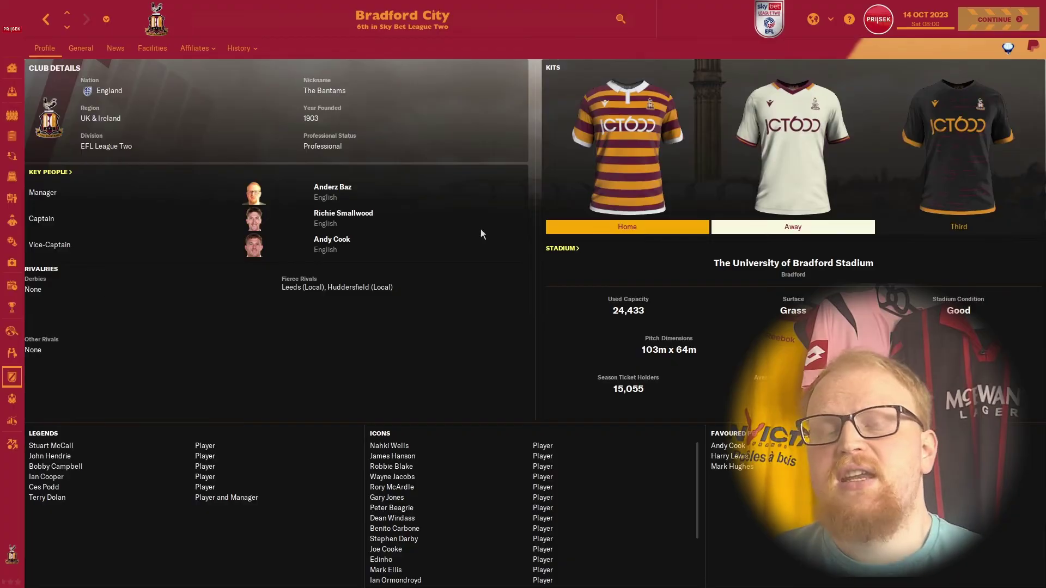
- View the competition backgrounds for Sky Bet League Two, League One, the Championship and the Premier League
left_click(412, 27)
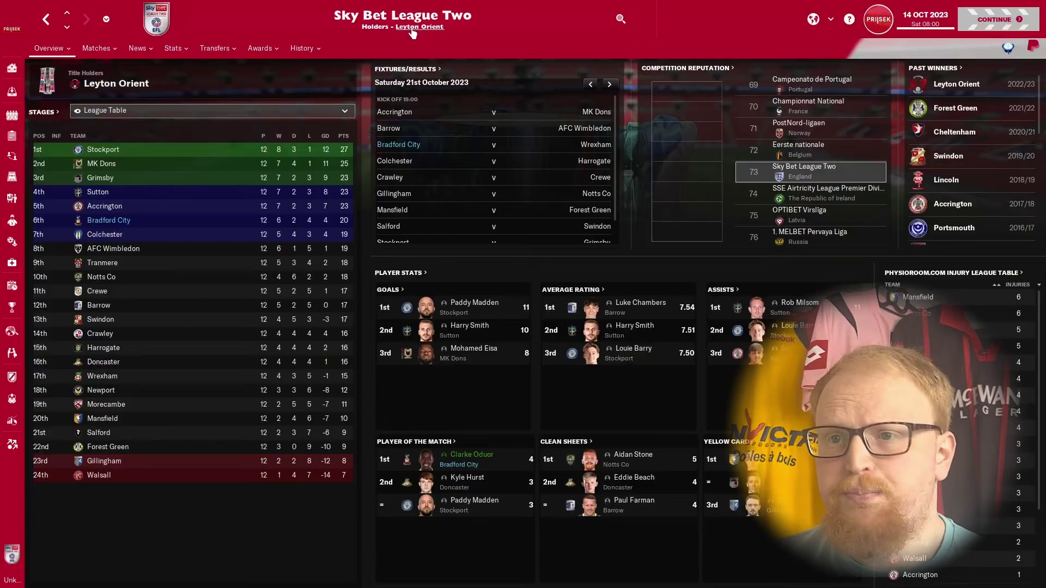
left_click(68, 15)
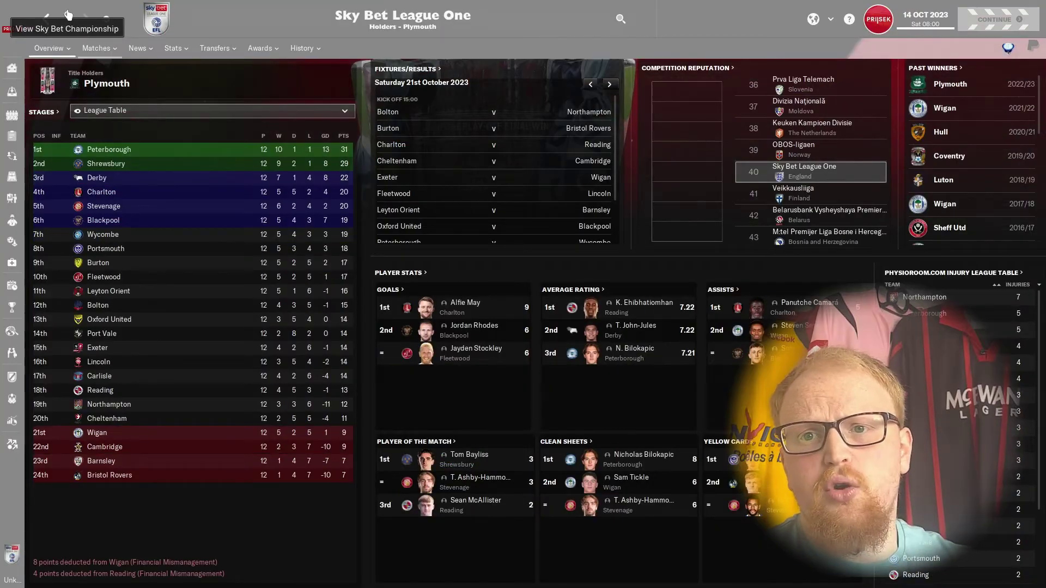
left_click(68, 15)
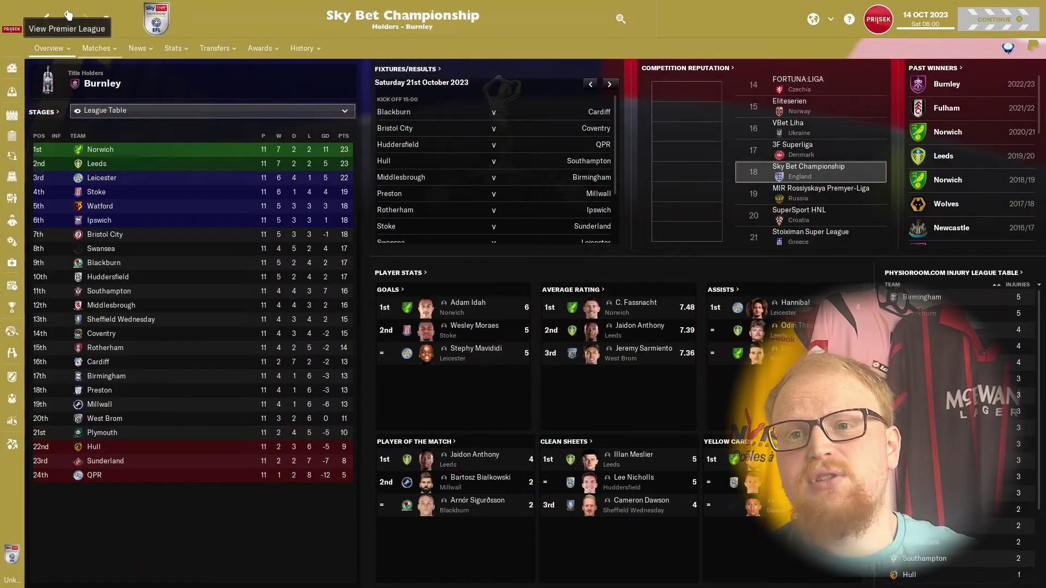
left_click(69, 14)
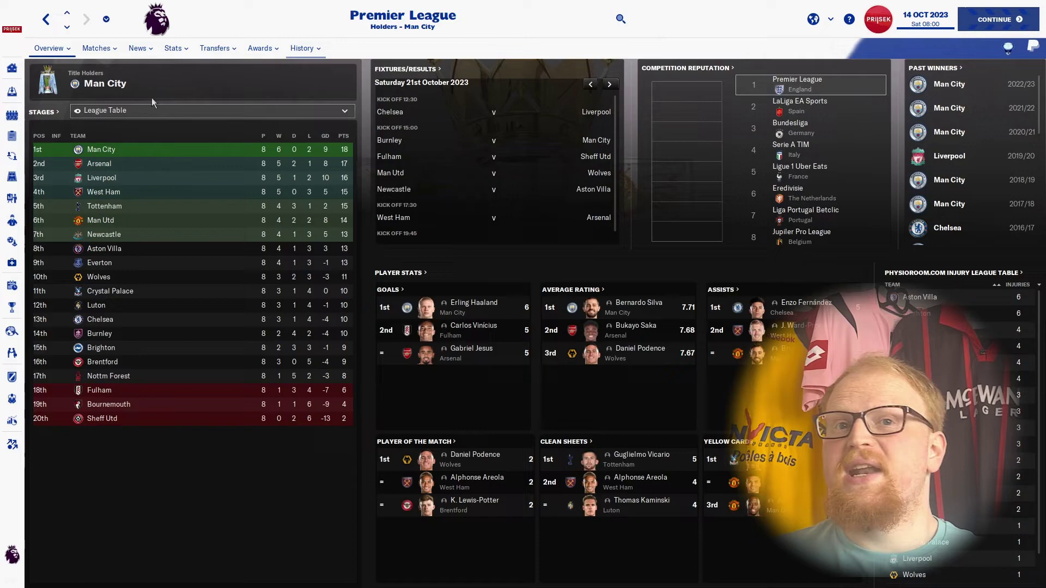
- View the backgrounds on Manchester City's club page and the Etihad Stadium page, and return to the Premier League overview
left_click(98, 151)
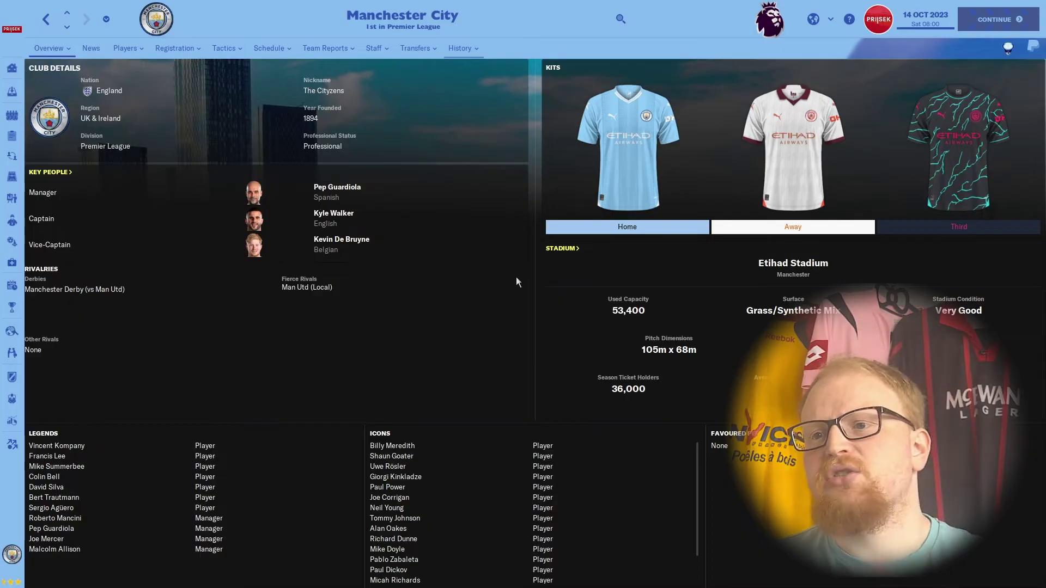
left_click(776, 265)
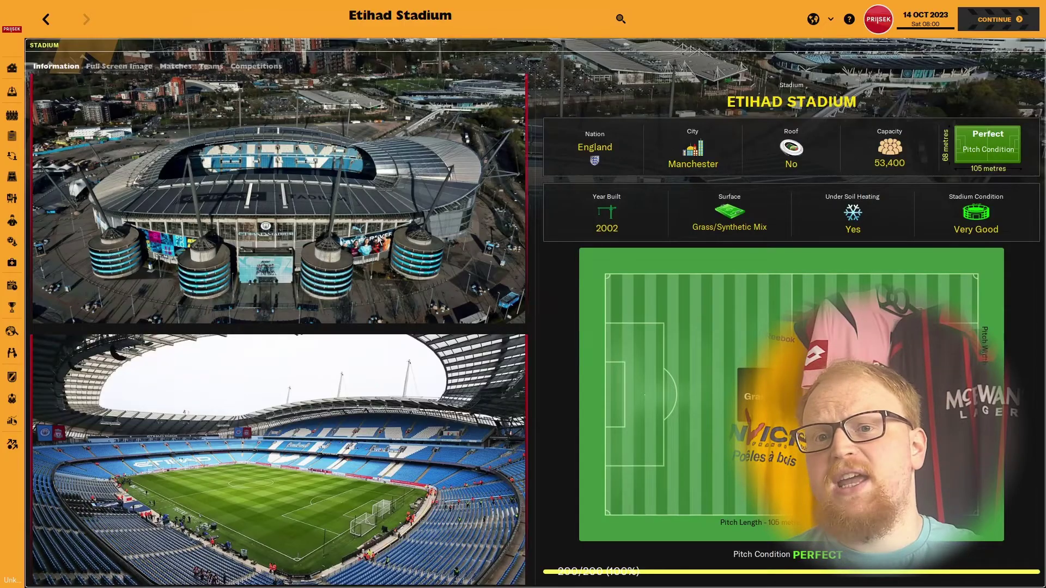
left_click(46, 20)
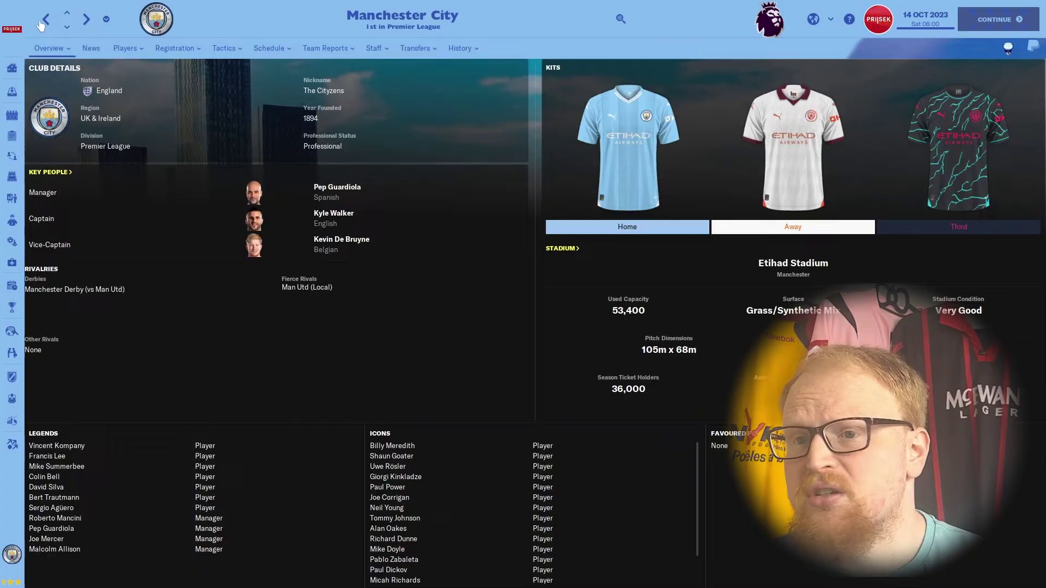
left_click(43, 22)
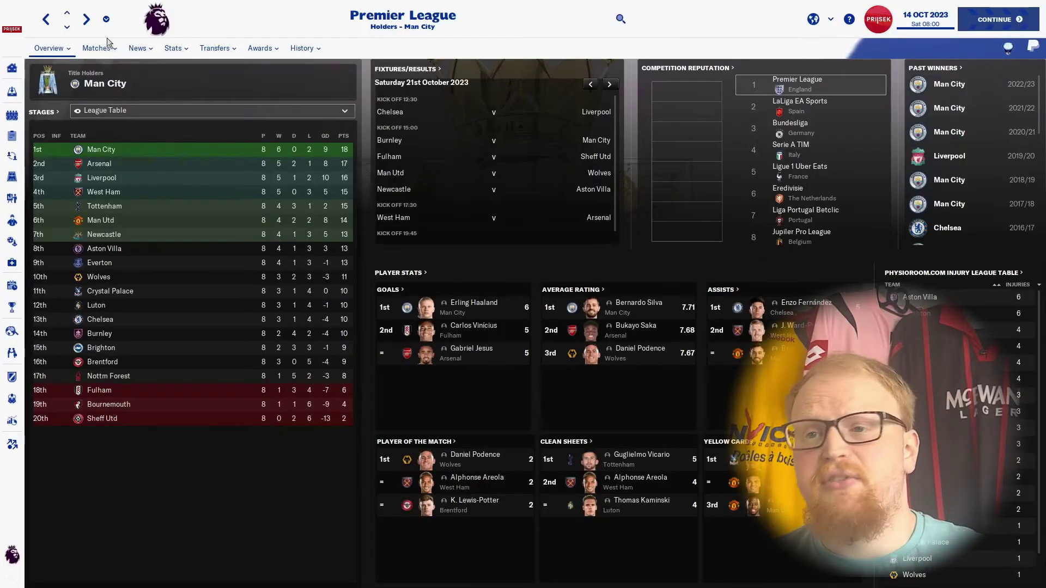
- View the backgrounds on the Manchester City, Sky Bet Championship and Blackburn Rovers pages, and open the Ewood Park stadium page
left_click(67, 27)
left_click(164, 136)
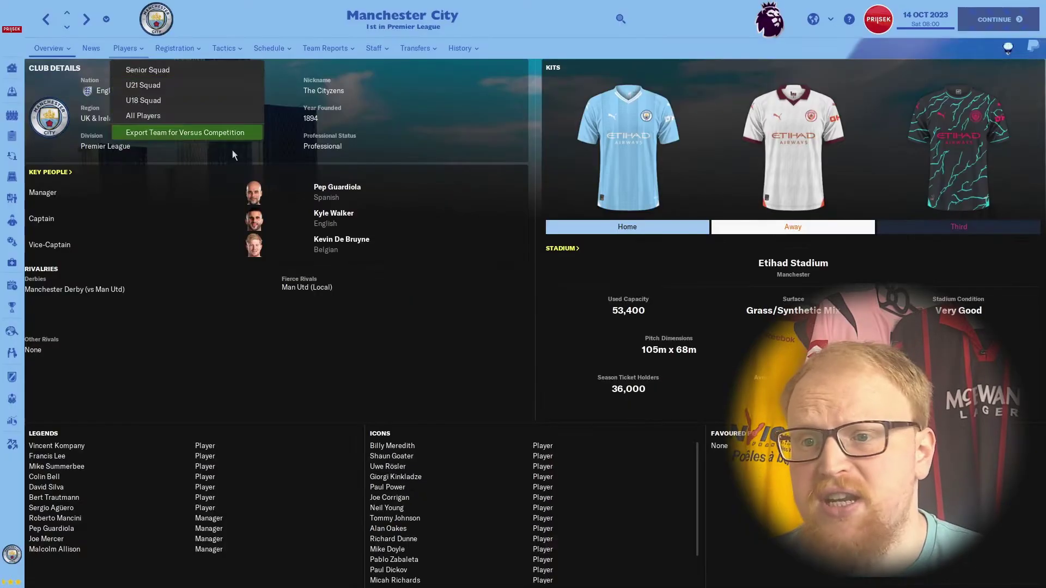
left_click(47, 20)
left_click(46, 20)
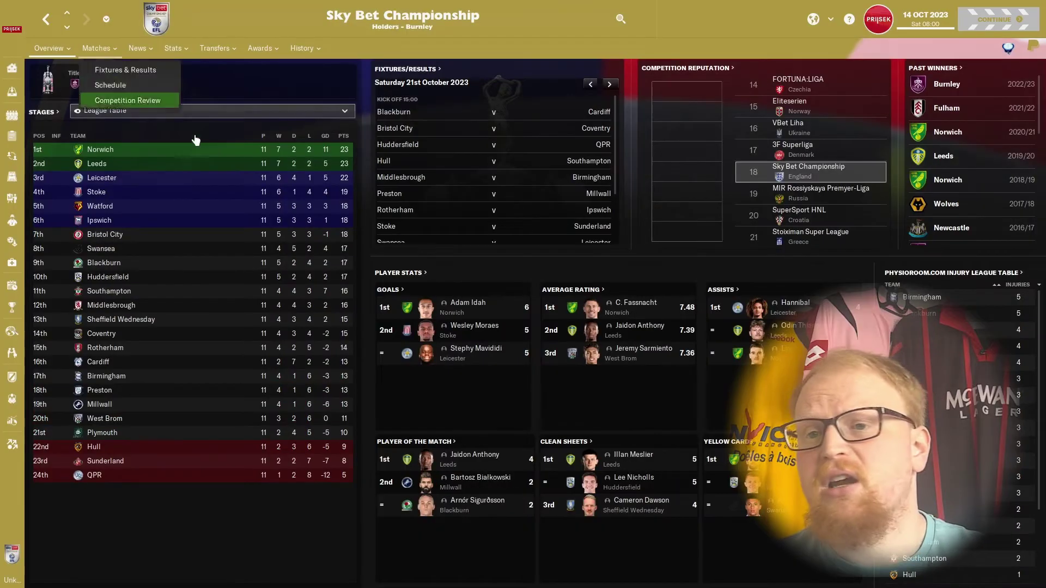
left_click(104, 262)
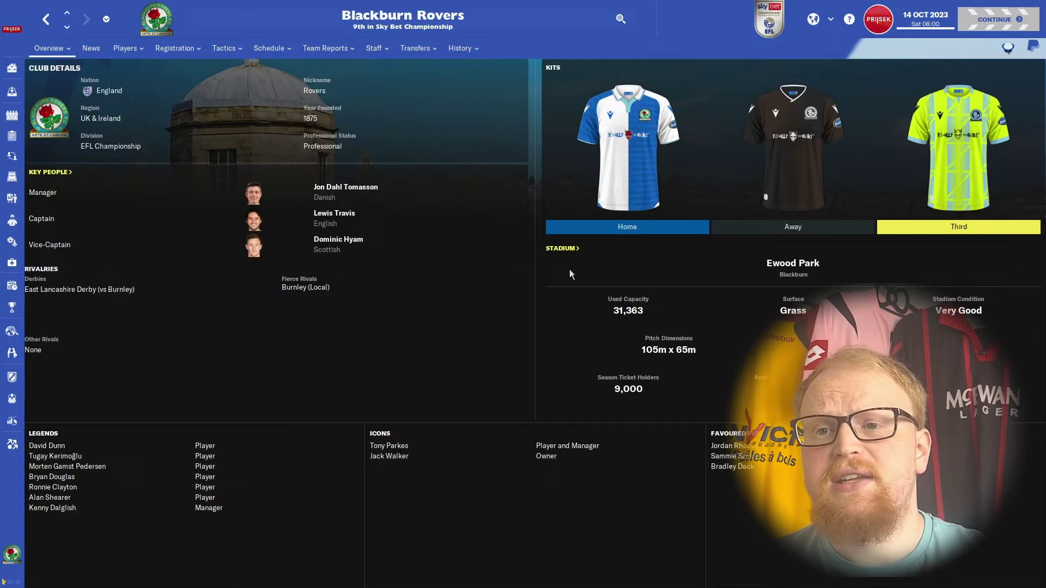
left_click(799, 265)
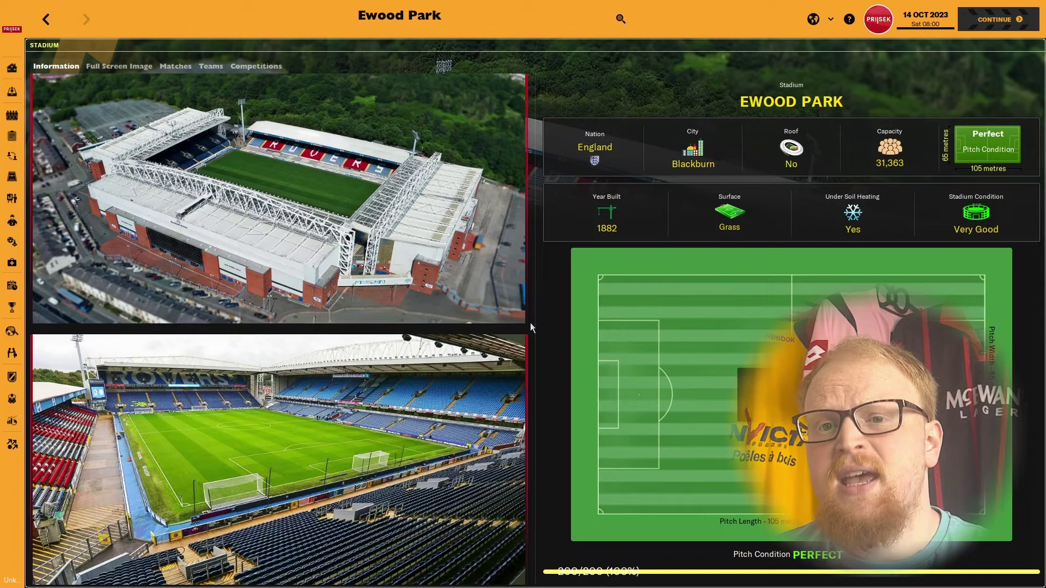
- View Ewood Park's full screen image and competitions list, and from there the UEFA Champions League overview and Man City's club page
left_click(133, 66)
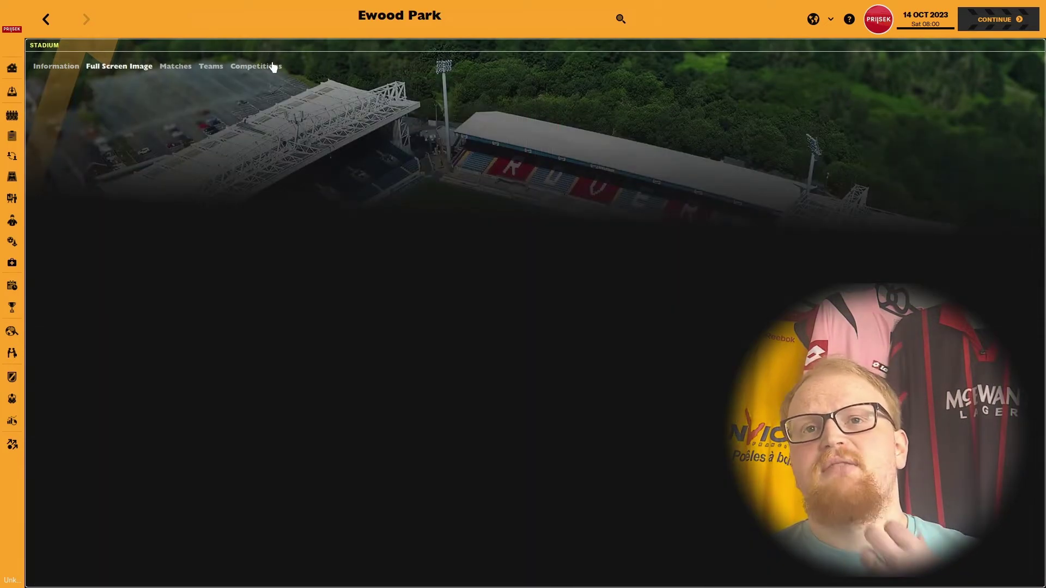
left_click(255, 68)
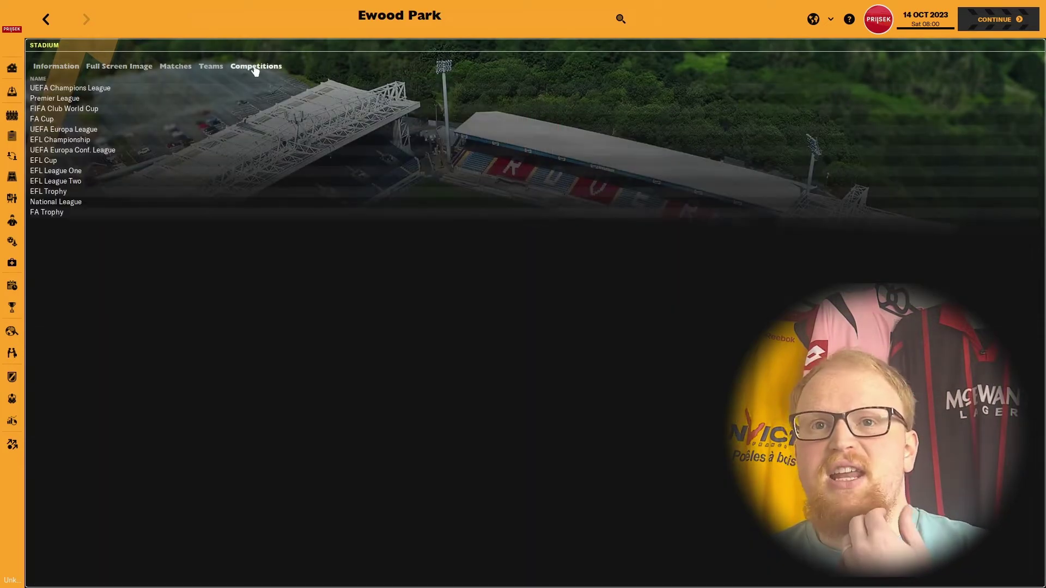
left_click(69, 88)
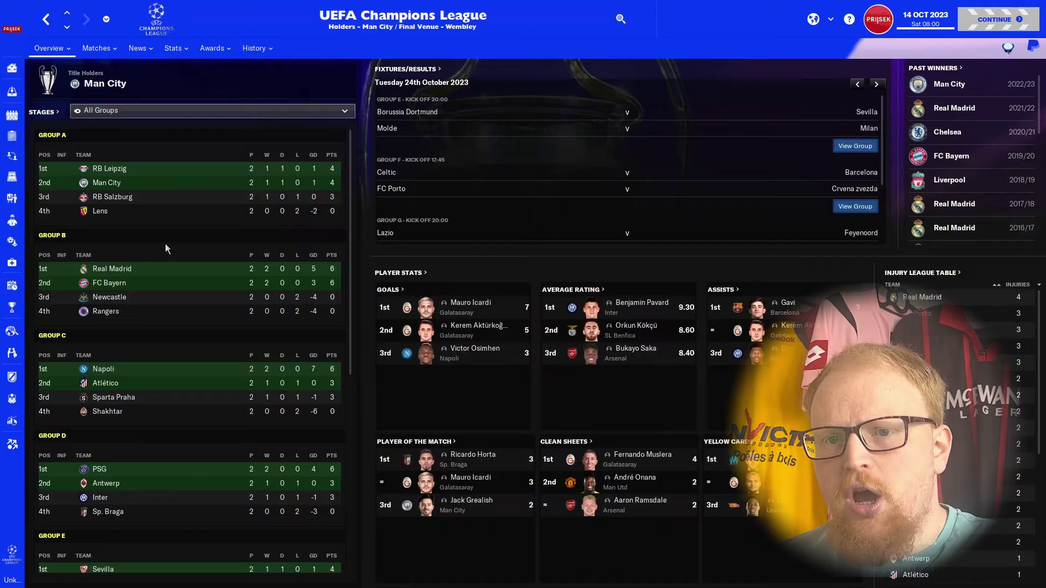
left_click(102, 184)
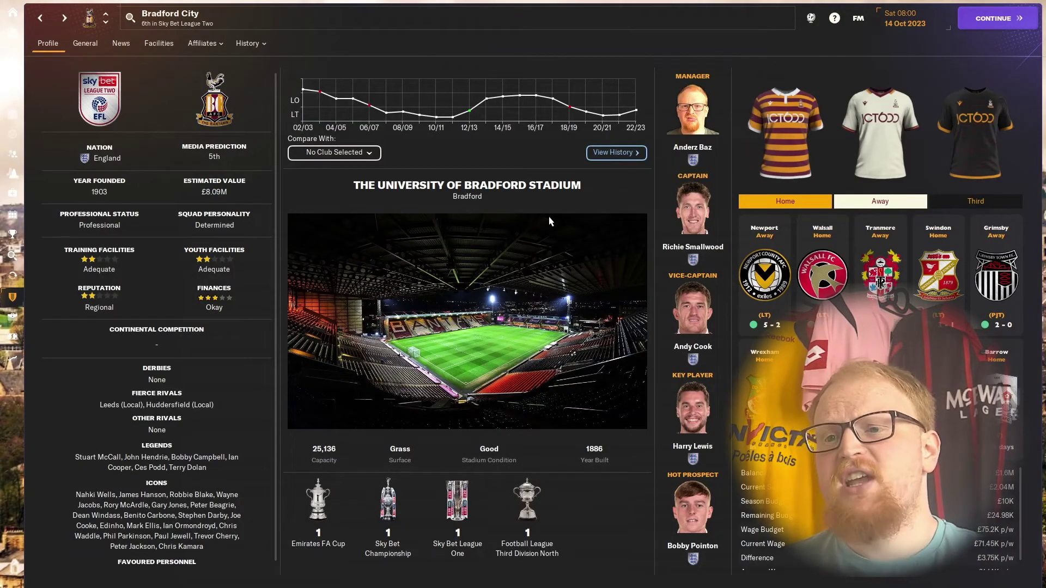
- View the University of Bradford Stadium page, and the competition backgrounds from Sky Bet League Two up to the Premier League
left_click(511, 197)
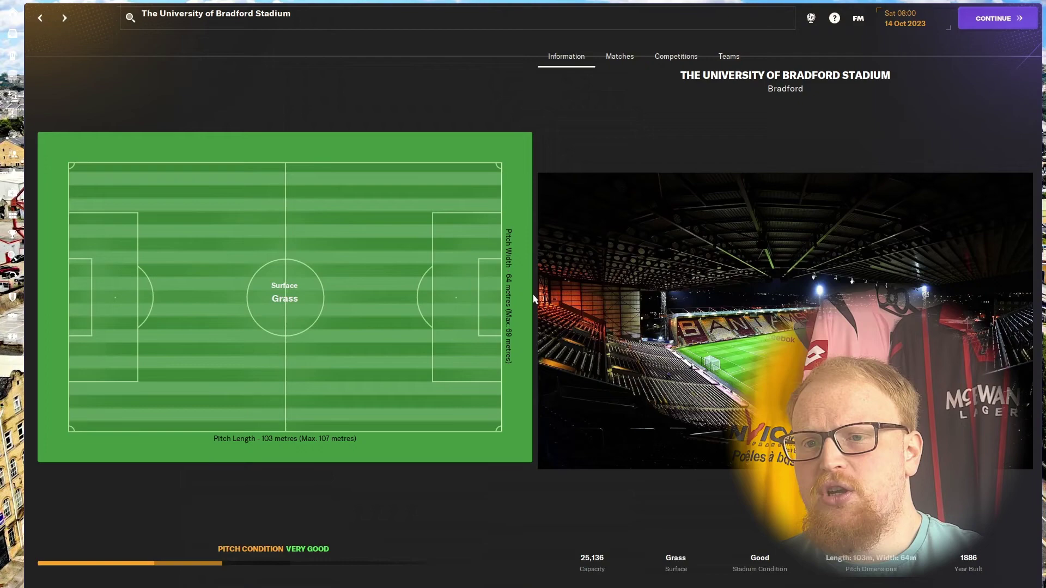
left_click(43, 18)
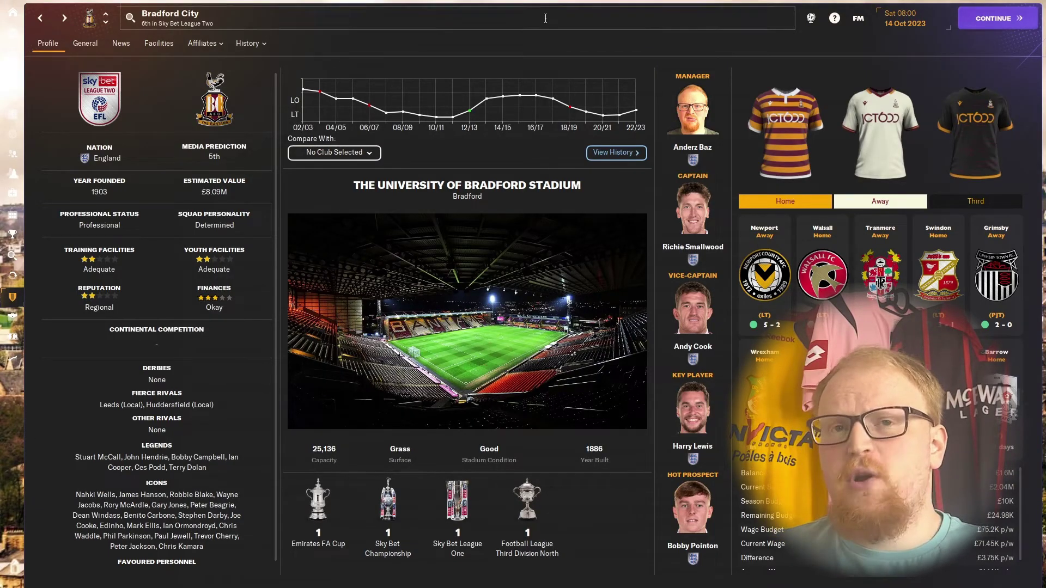
left_click(85, 112)
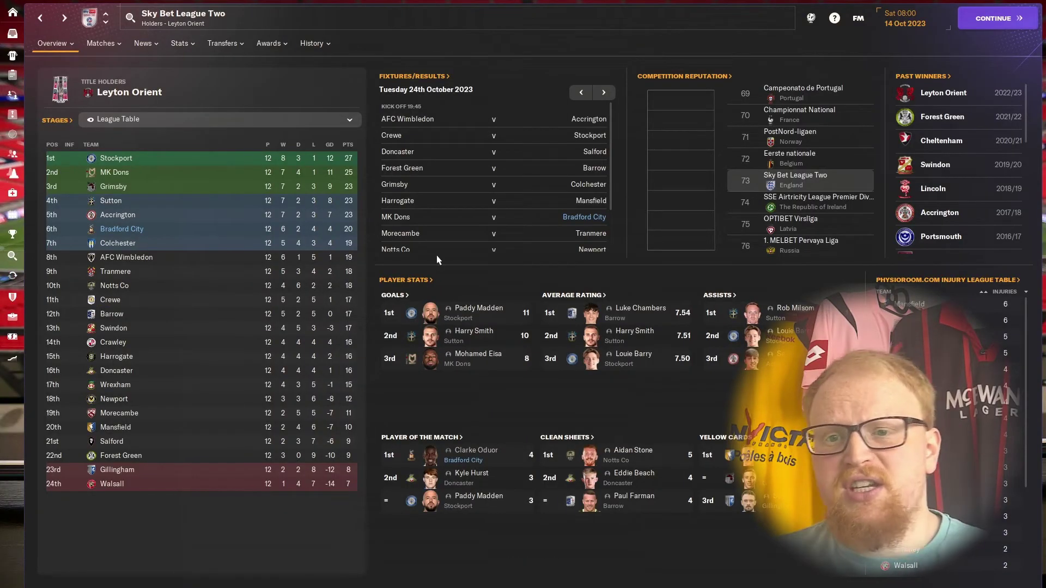
left_click(108, 16)
left_click(108, 16)
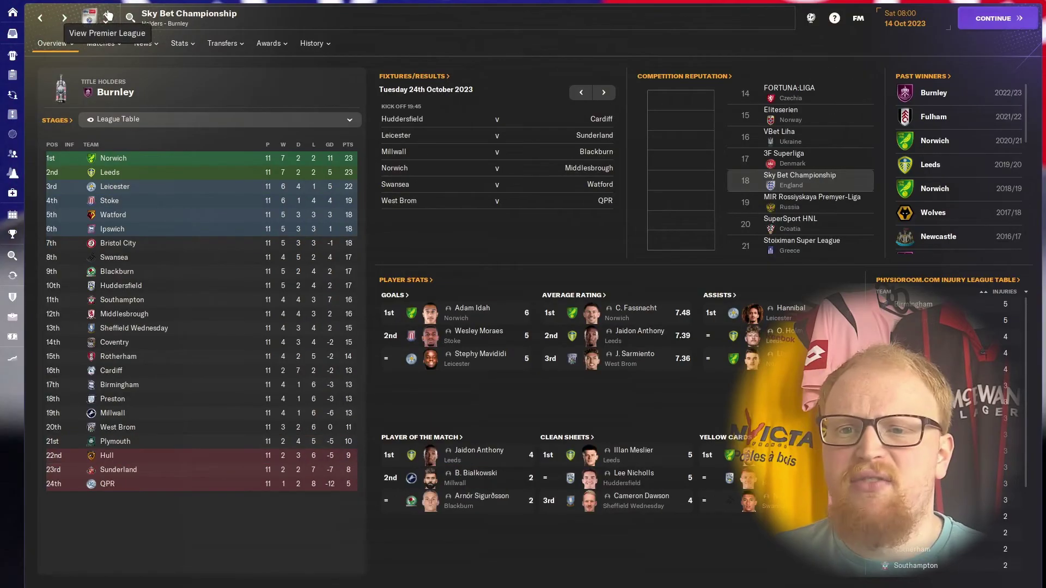
left_click(108, 16)
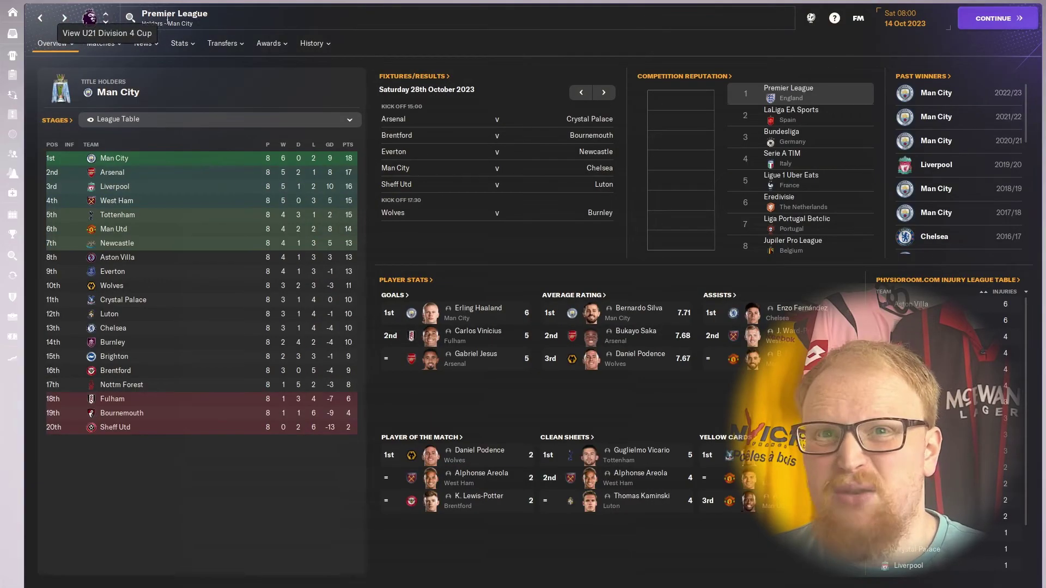
left_click(116, 159)
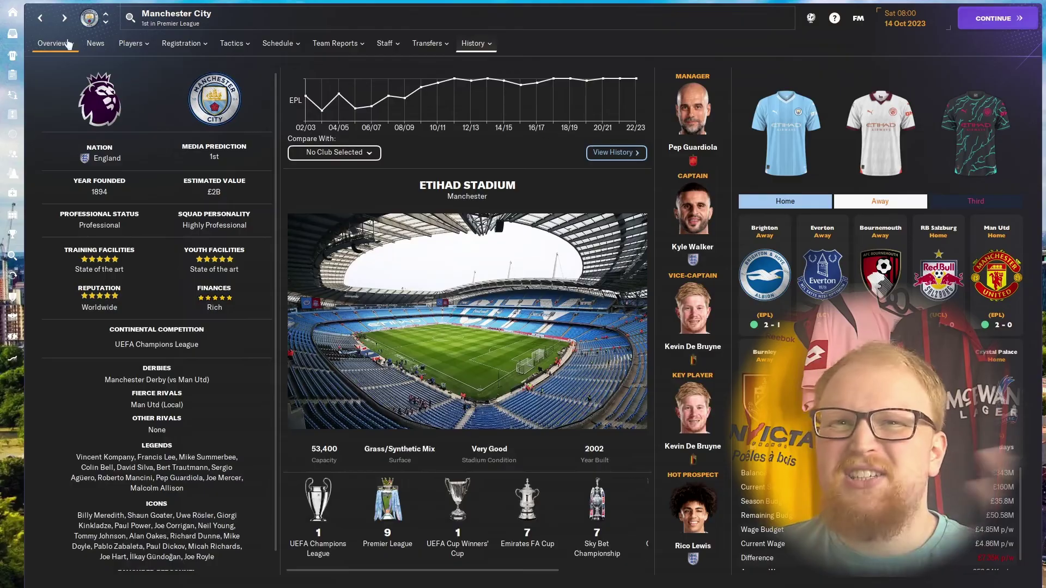
left_click(40, 19)
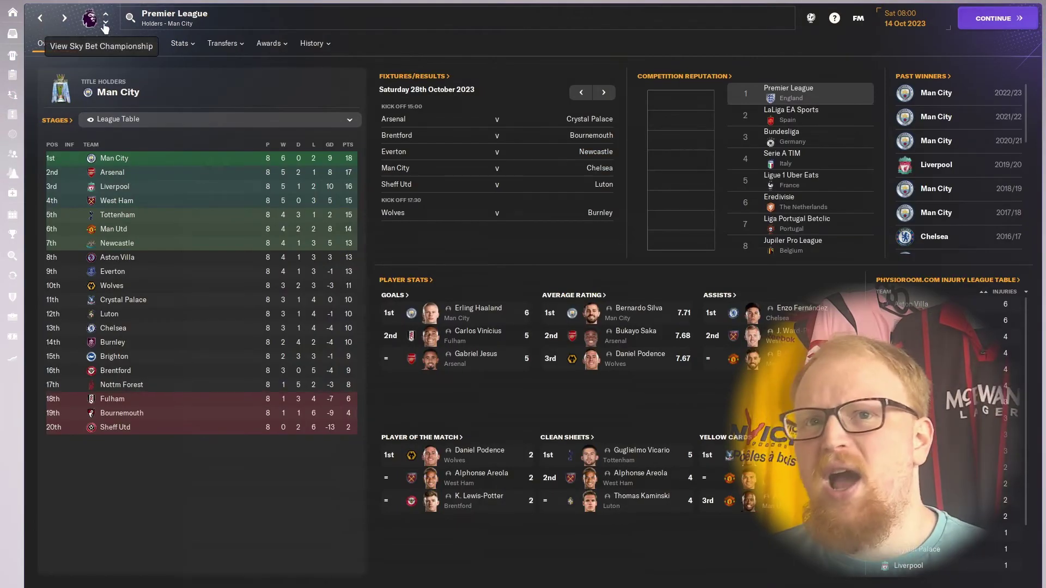
left_click(105, 23)
left_click(105, 23)
left_click(105, 23)
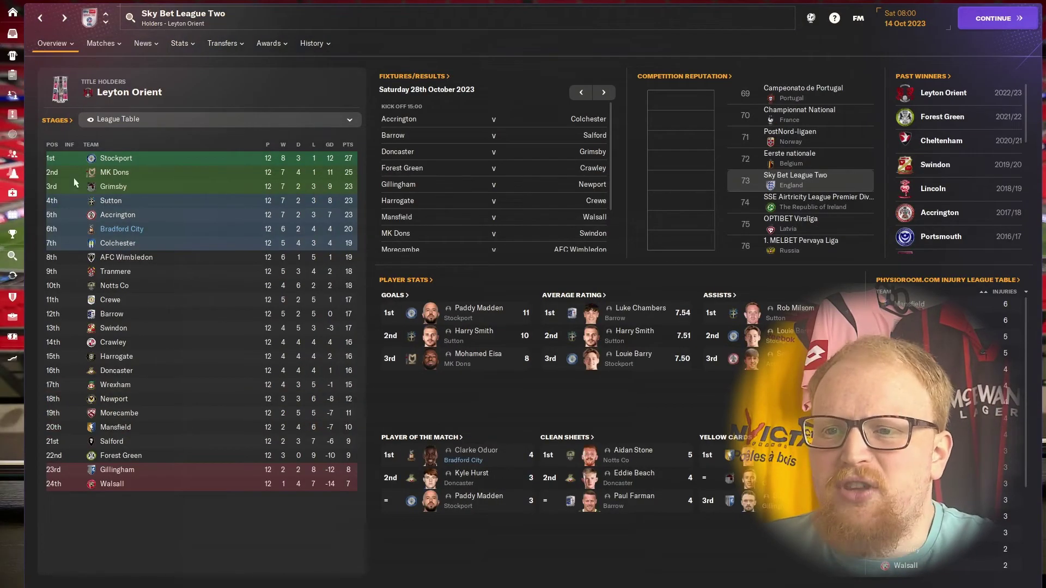
left_click(18, 294)
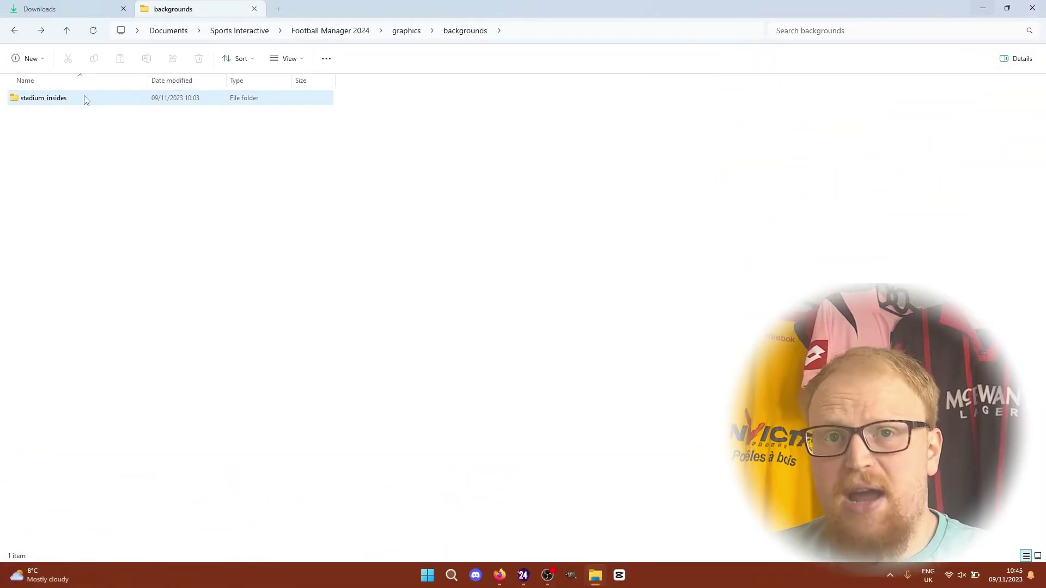
- In File Explorer, browse the stadium_insides images folder as extra large icons and return to the backgrounds folder
double_click(84, 100)
double_click(124, 100)
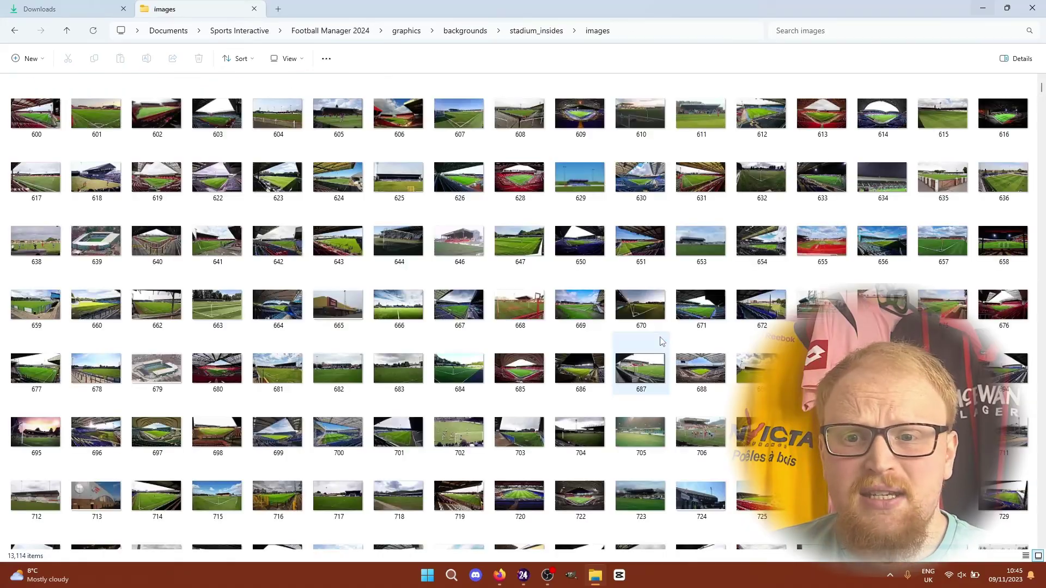
left_click(289, 59)
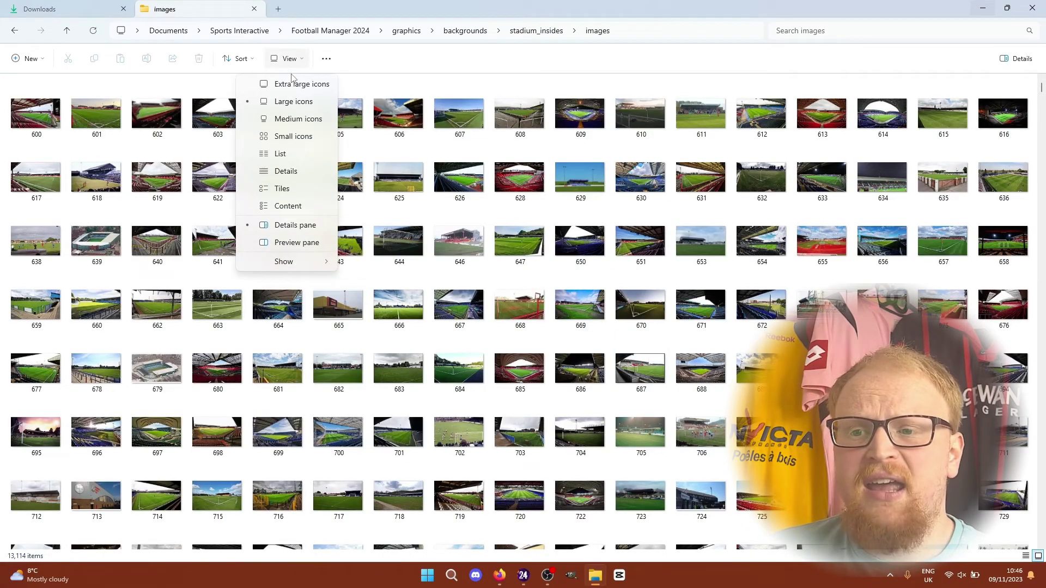
left_click(294, 85)
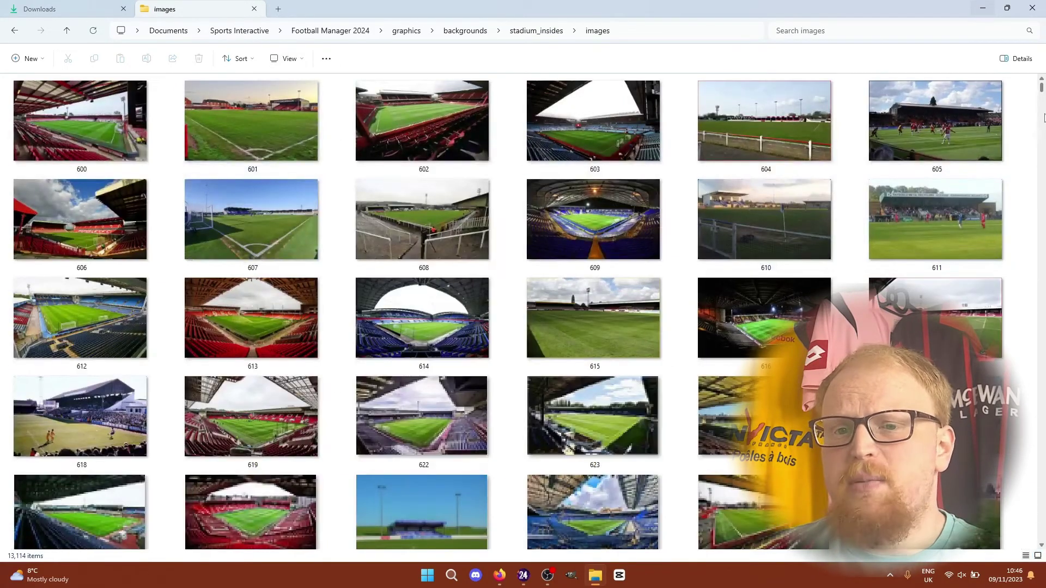
left_click_drag(1043, 103, 1043, 270)
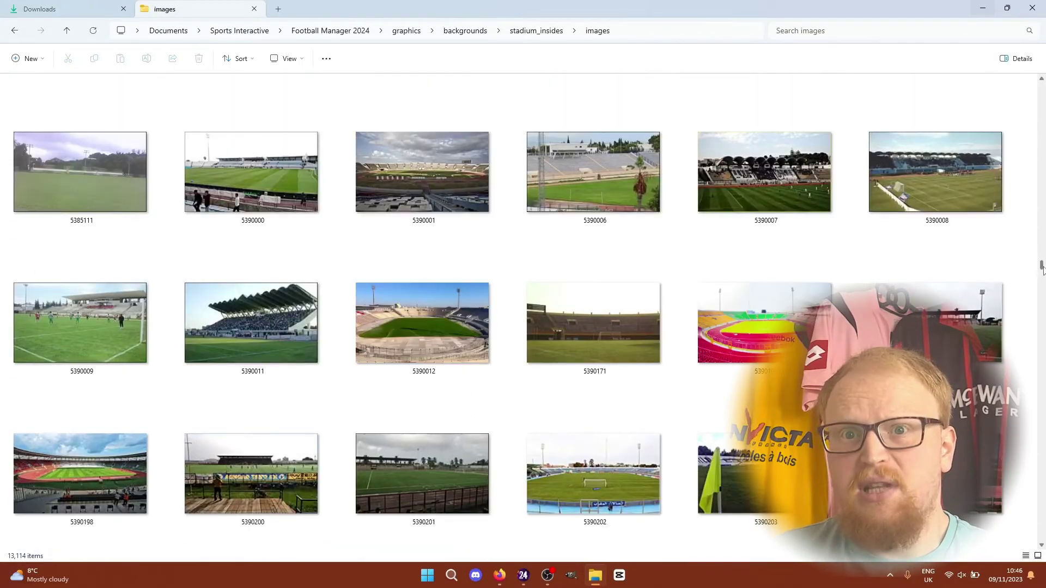
left_click(463, 30)
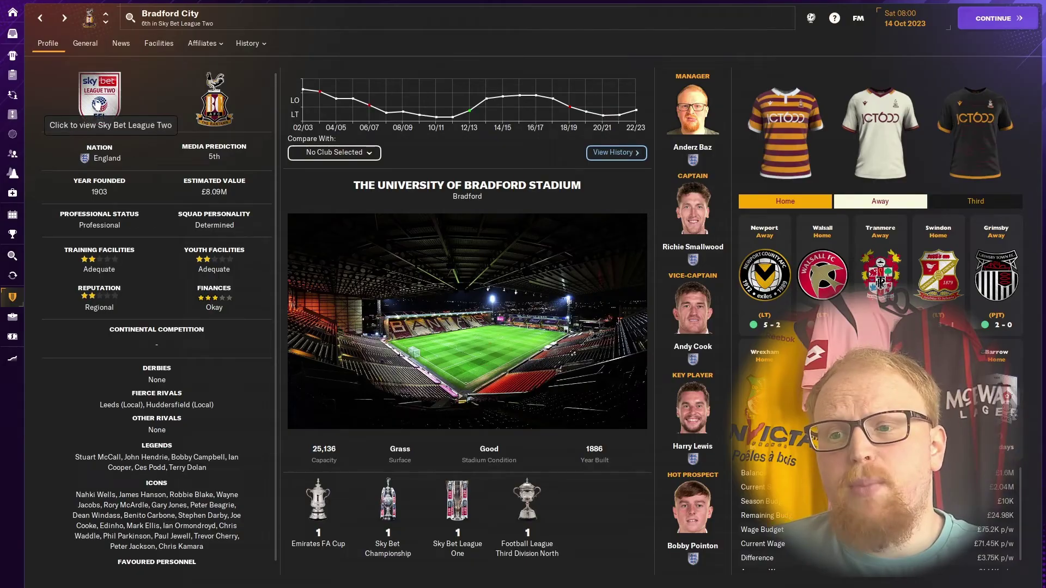
- In Football Manager, go from Bradford City through Sky Bet League Two and the Championship to Manchester City's club profile
left_click(108, 101)
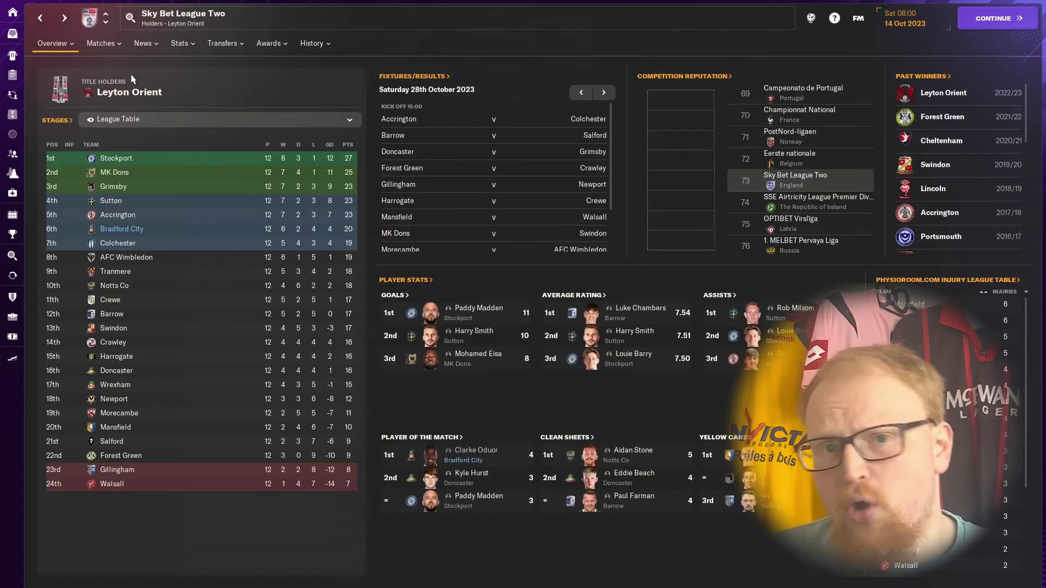
left_click(104, 18)
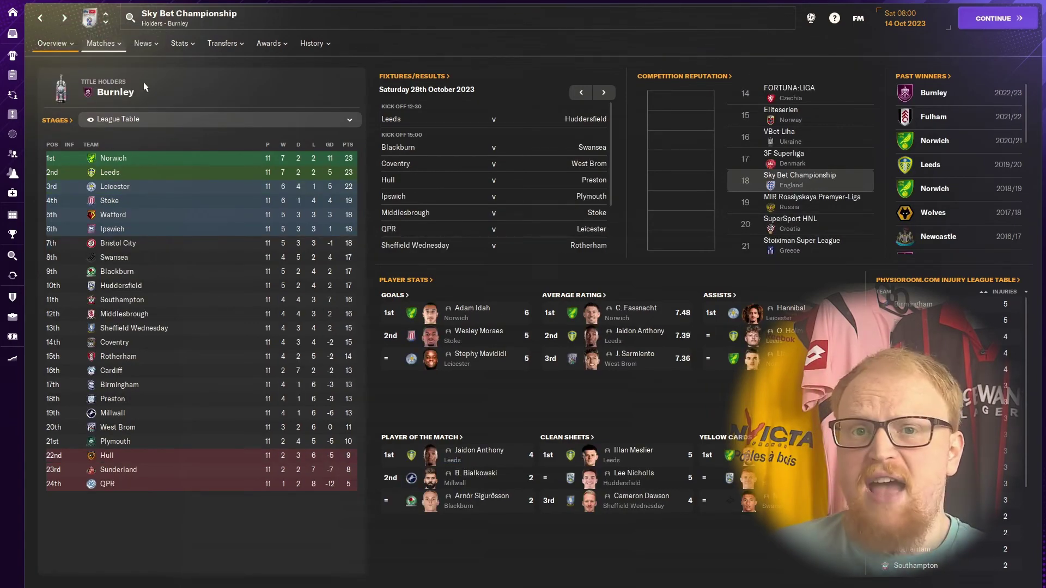
left_click(105, 14)
left_click(117, 164)
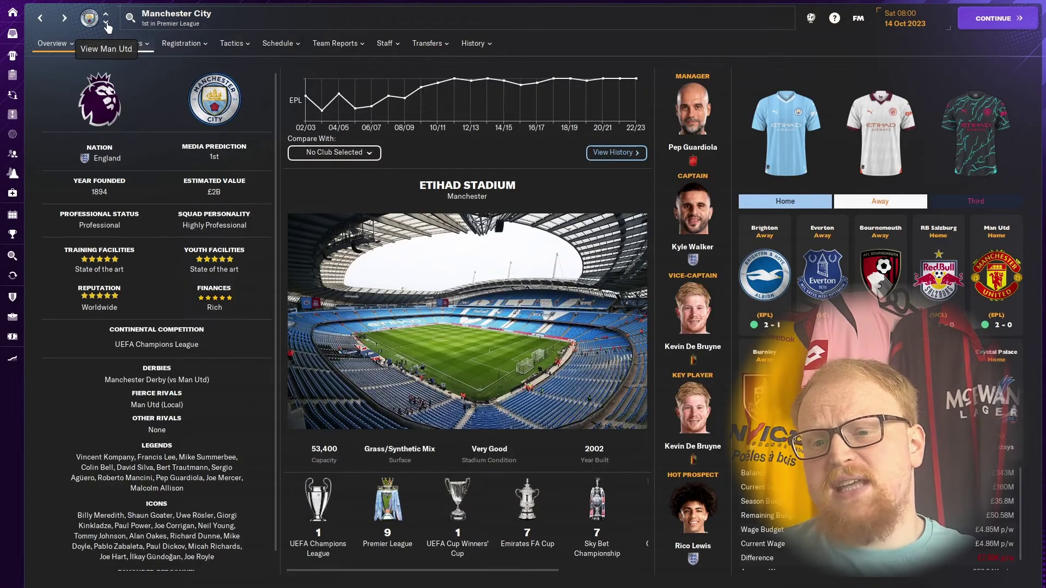
- View the stadium interior images on the Premier League club profiles from Manchester United through Newcastle, Nottingham Forest and Tottenham to West Ham
left_click(107, 25)
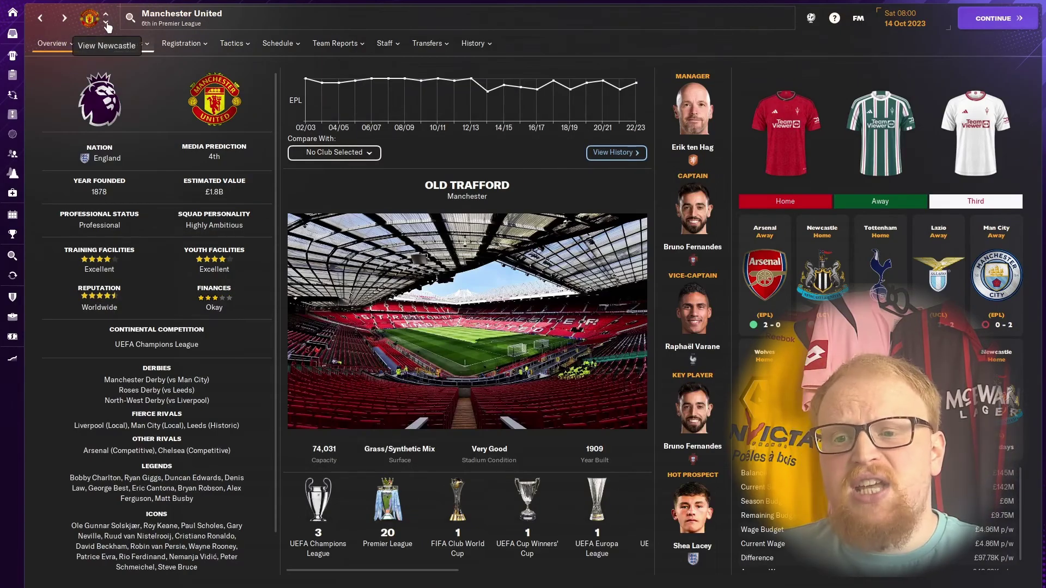
left_click(106, 25)
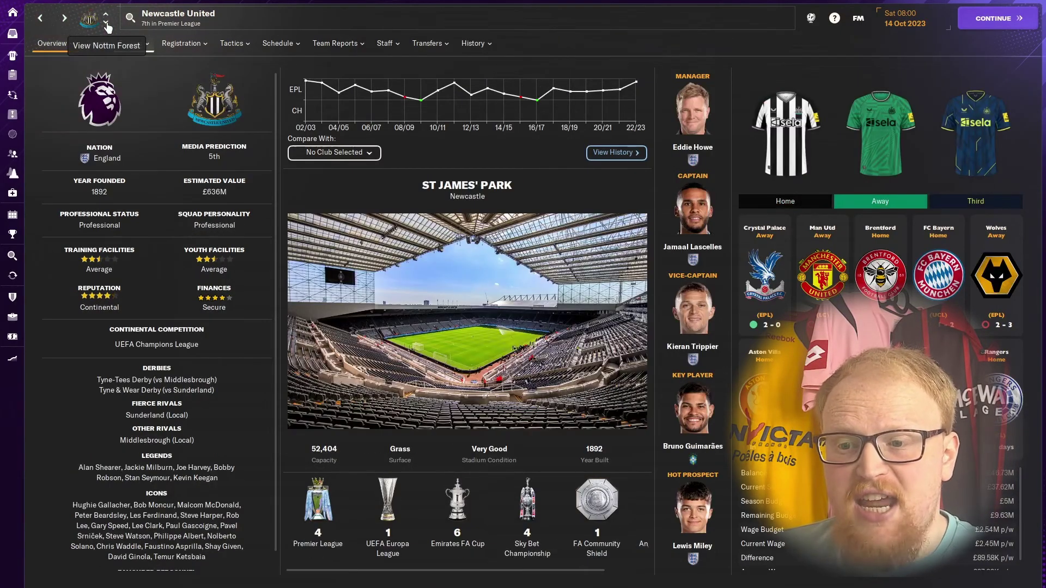
left_click(106, 25)
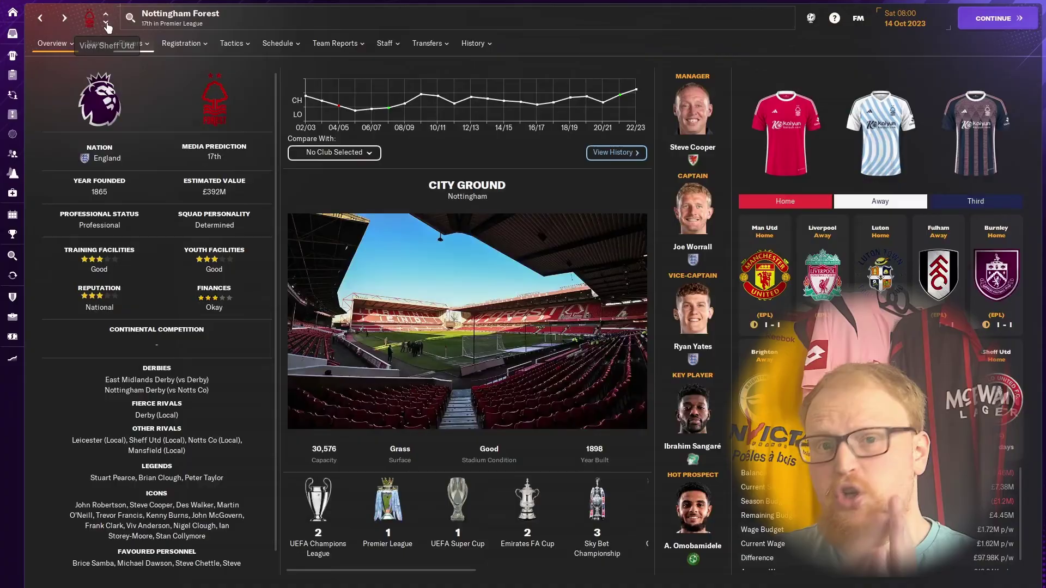
left_click(107, 25)
left_click(107, 25)
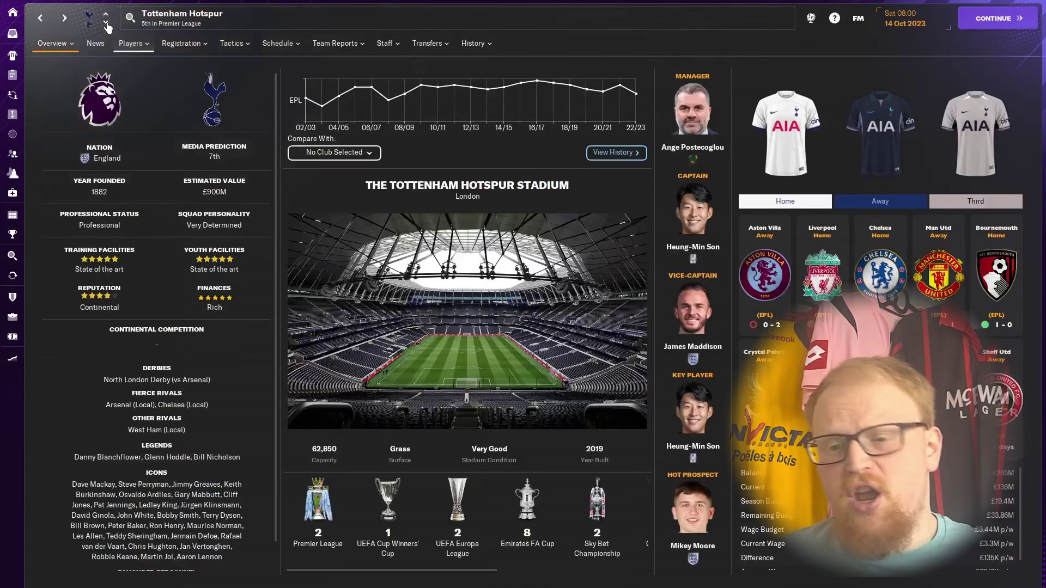
left_click(106, 25)
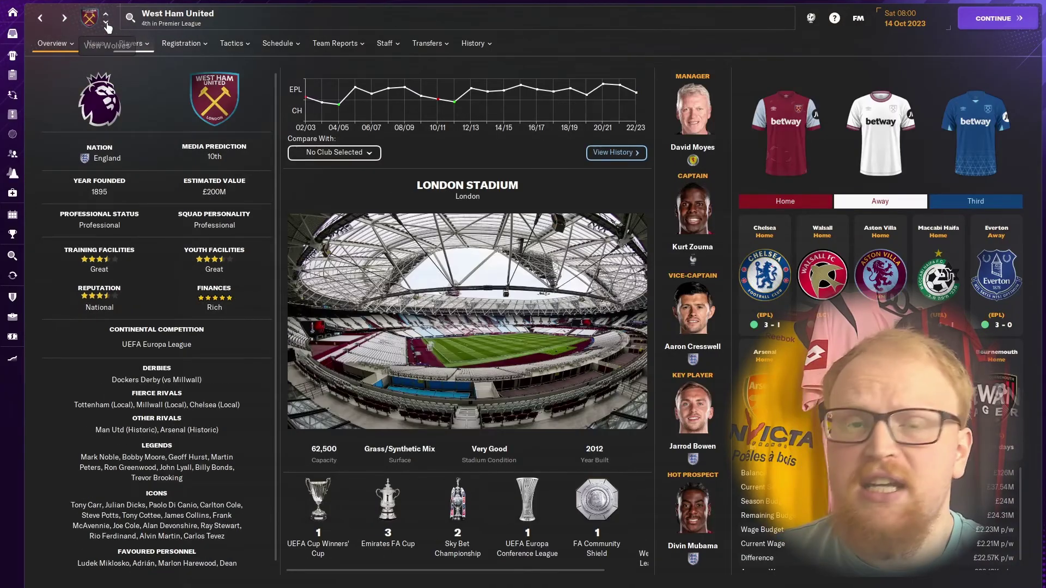
- View the stadium interior images on the profiles of Wolves, Arsenal, Aston Villa, Bournemouth and Brighton
left_click(107, 25)
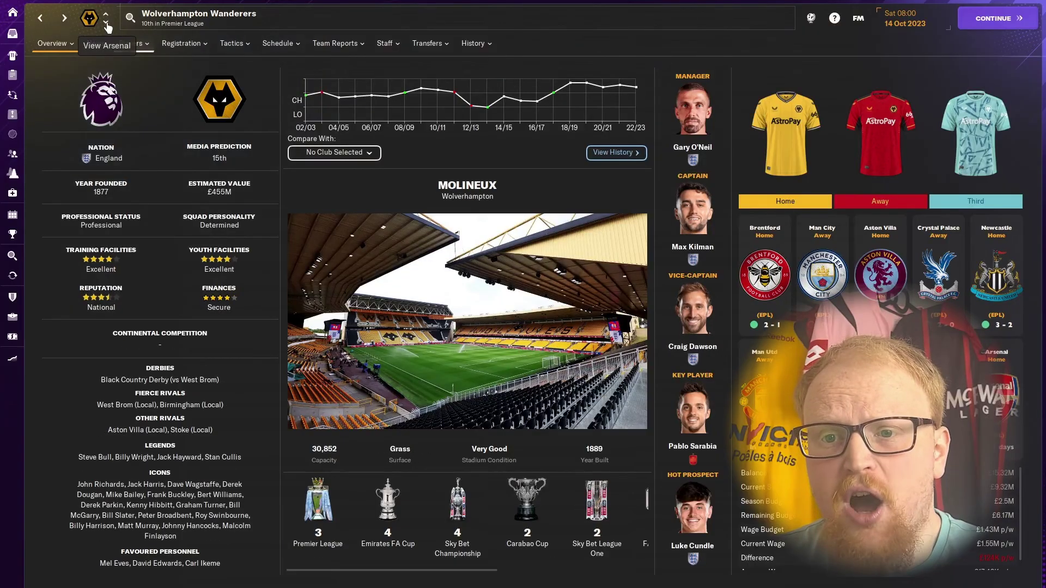
left_click(107, 25)
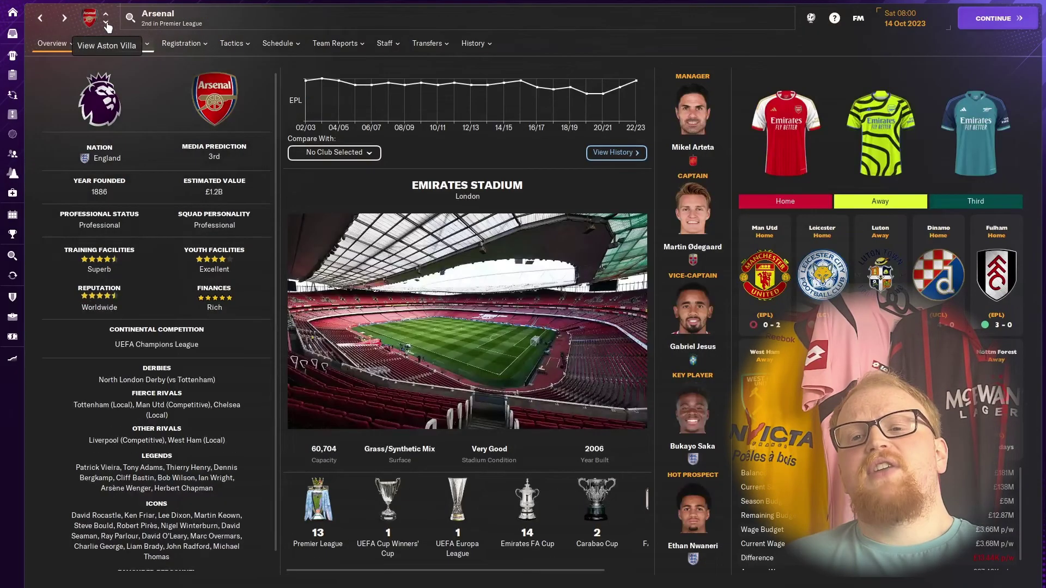
left_click(107, 25)
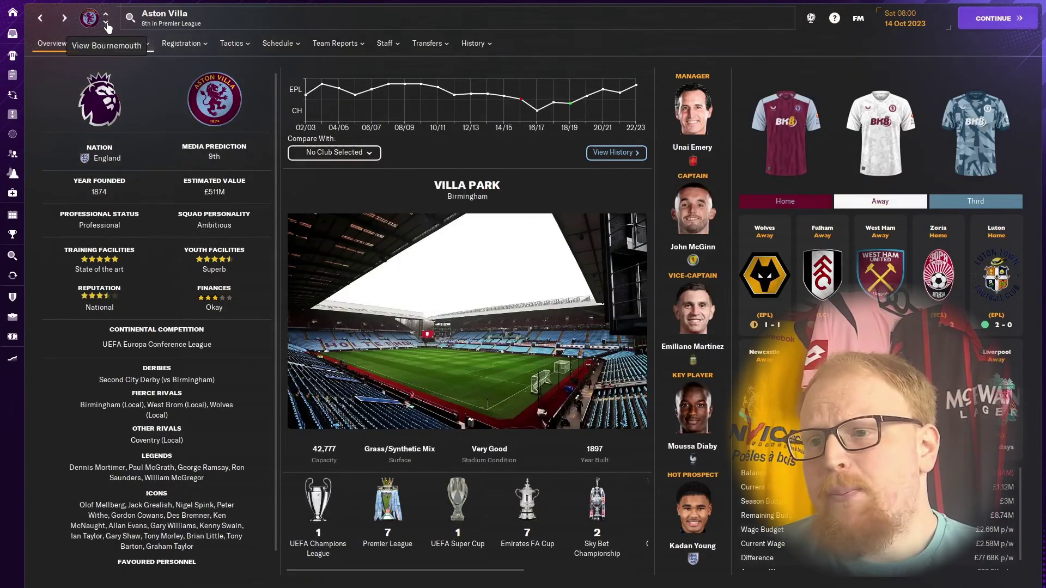
left_click(107, 25)
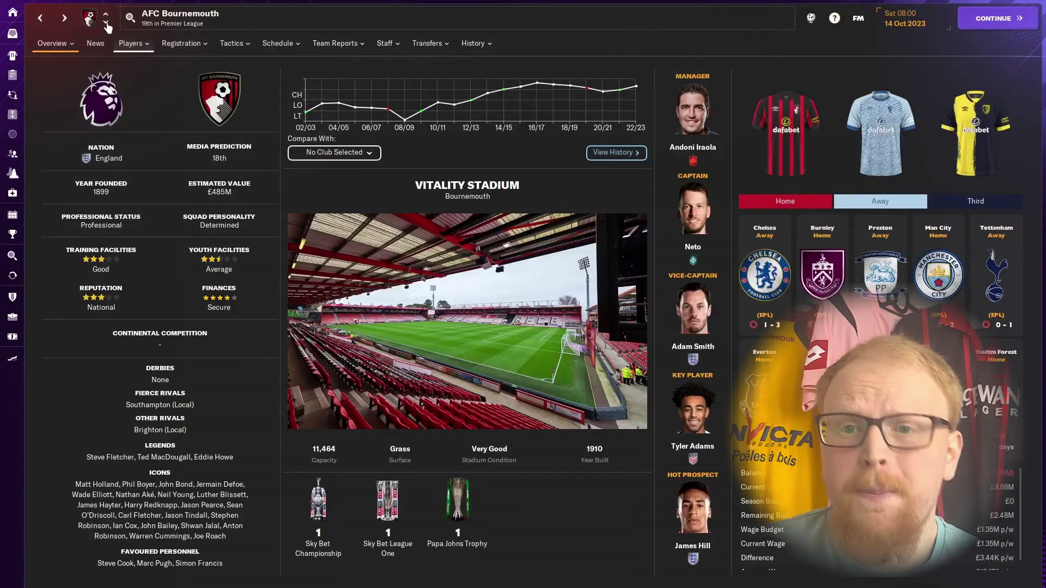
left_click(107, 25)
left_click(106, 25)
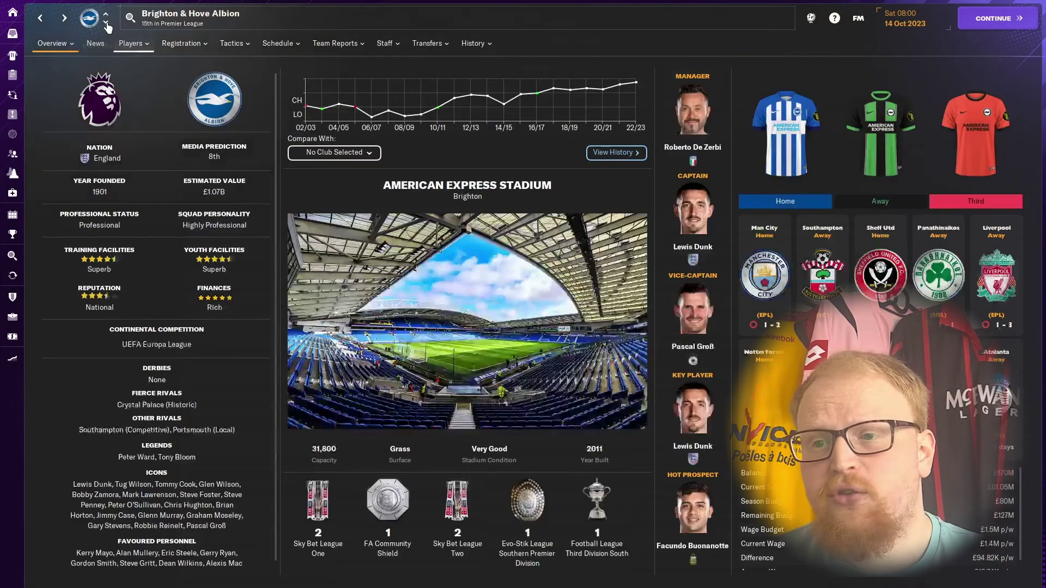
- View the stadium interior images on the club profiles of Burnley, Chelsea, Crystal Palace, Everton and Fulham
left_click(107, 25)
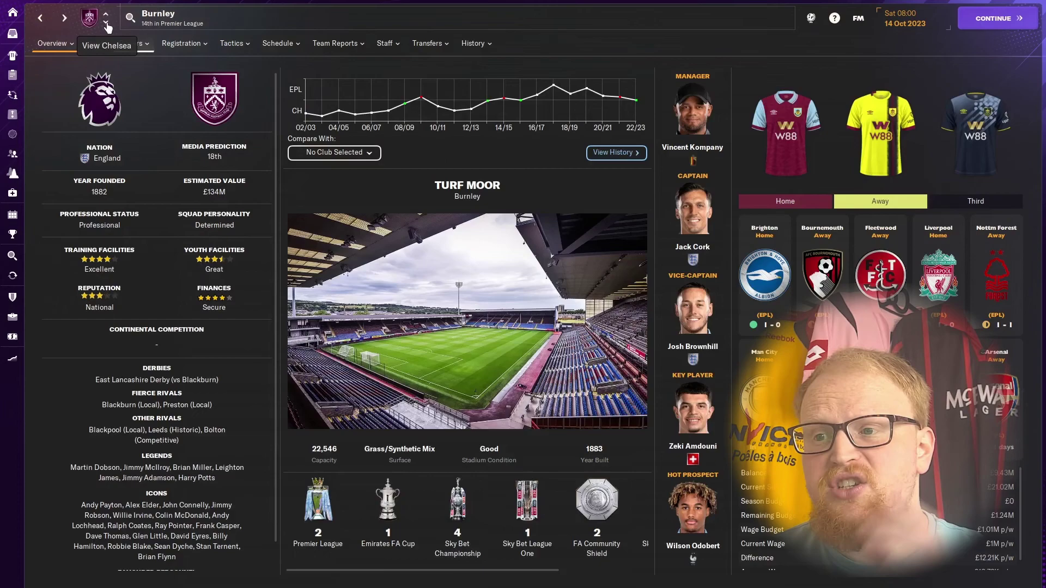
left_click(107, 25)
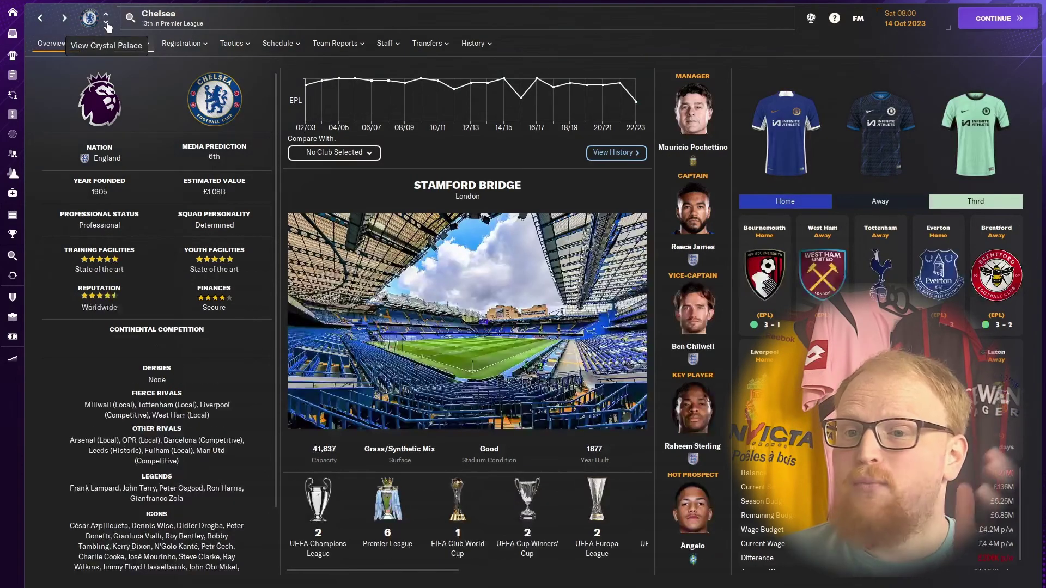
left_click(107, 25)
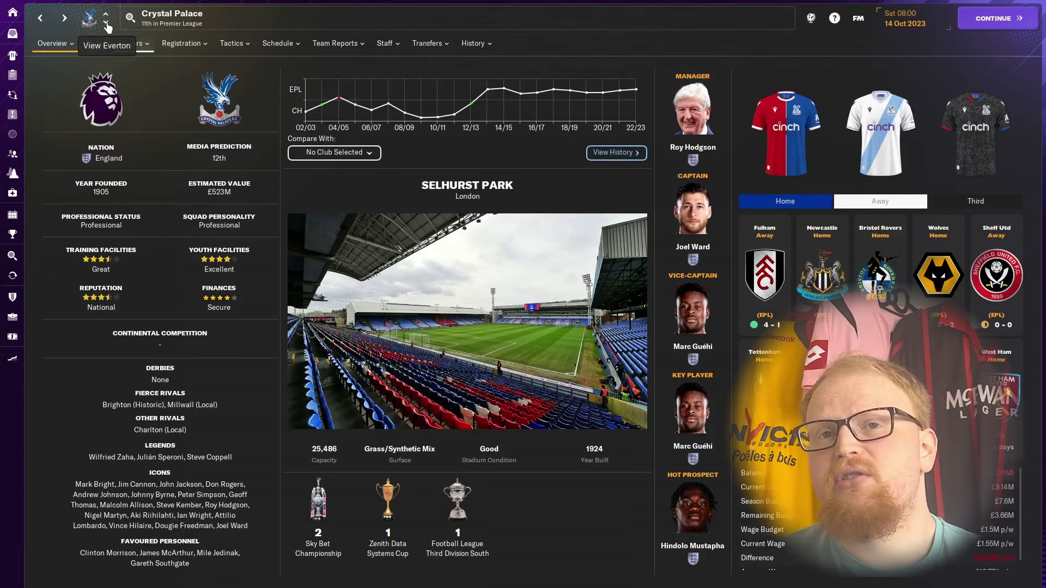
left_click(106, 25)
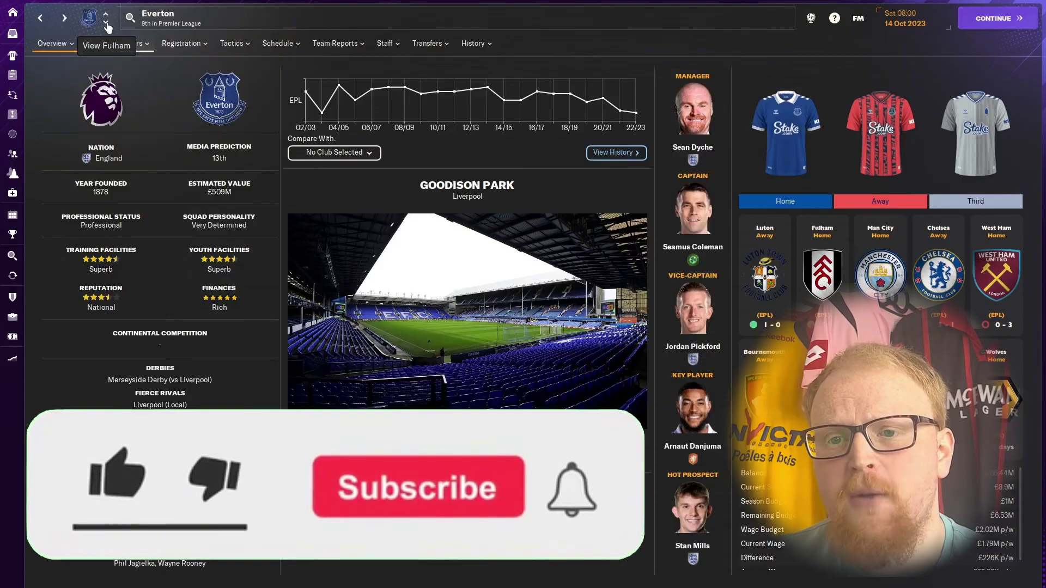
left_click(107, 25)
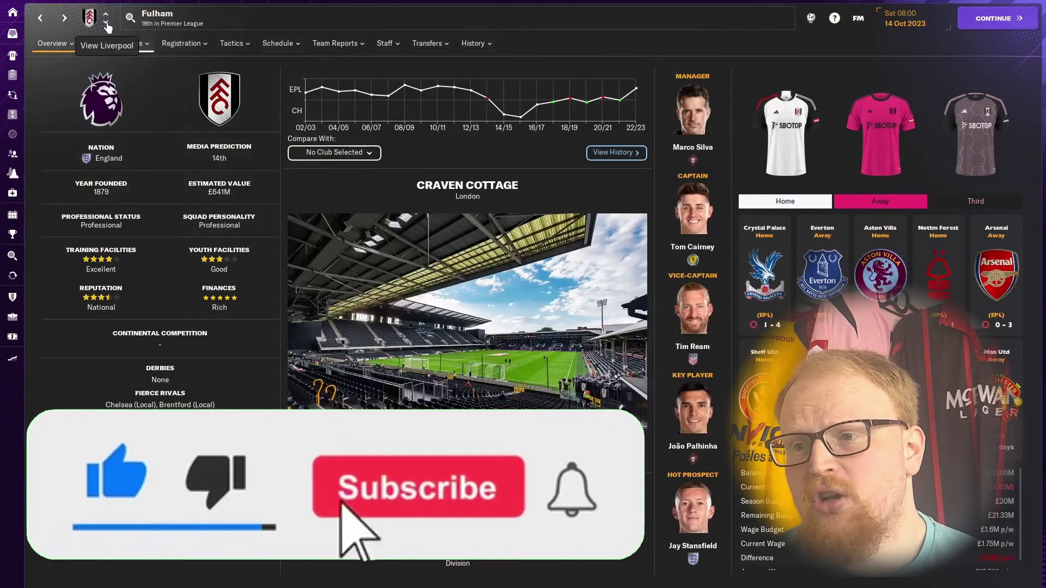
left_click(107, 26)
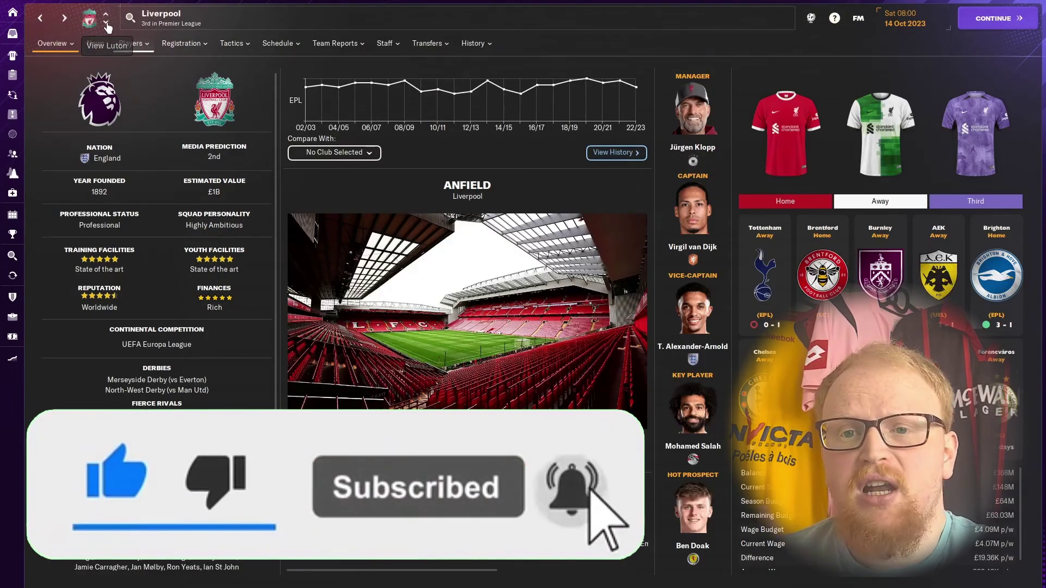
left_click(107, 25)
left_click(106, 25)
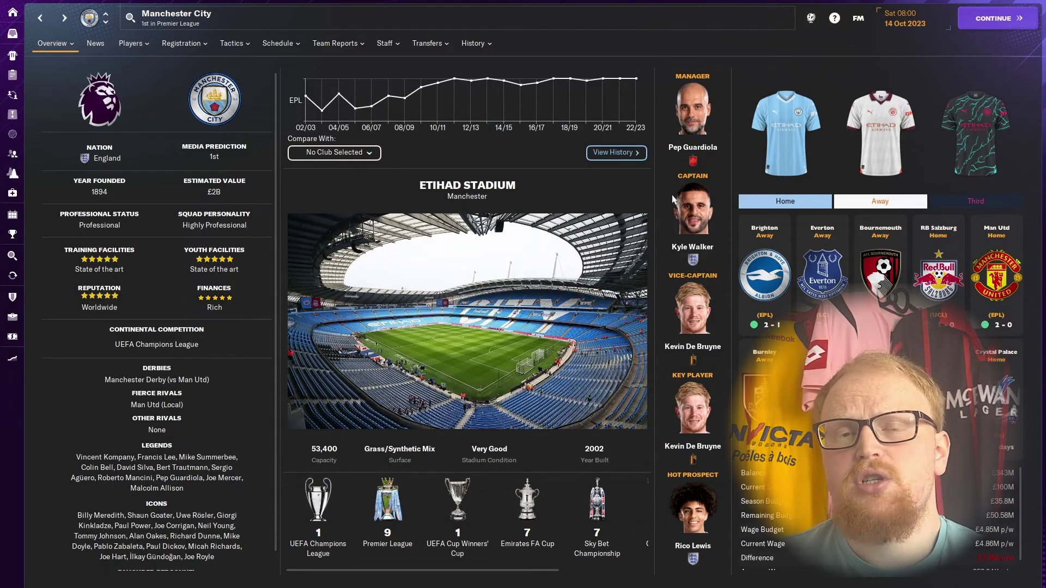
left_click(938, 229)
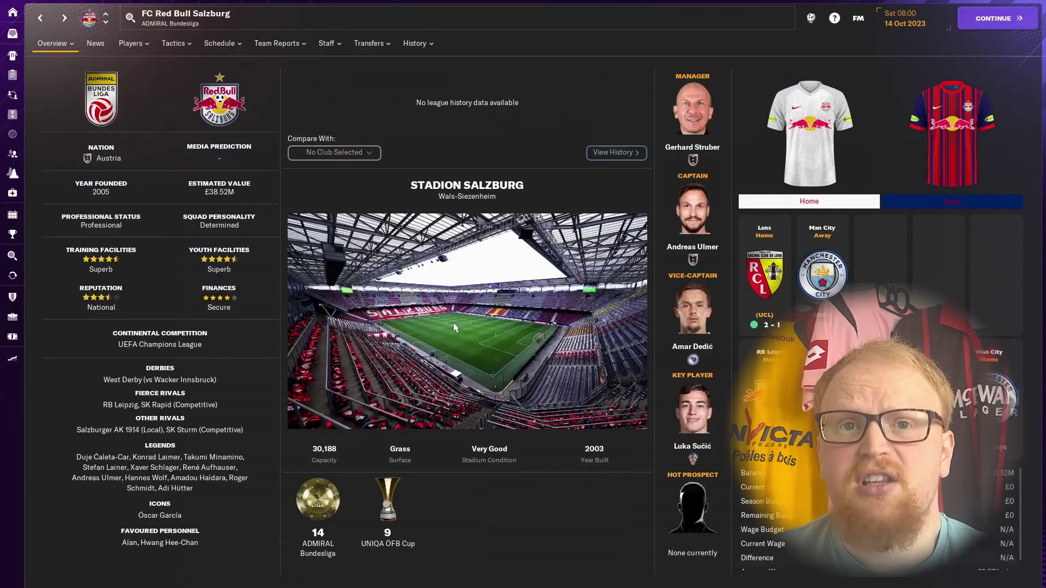